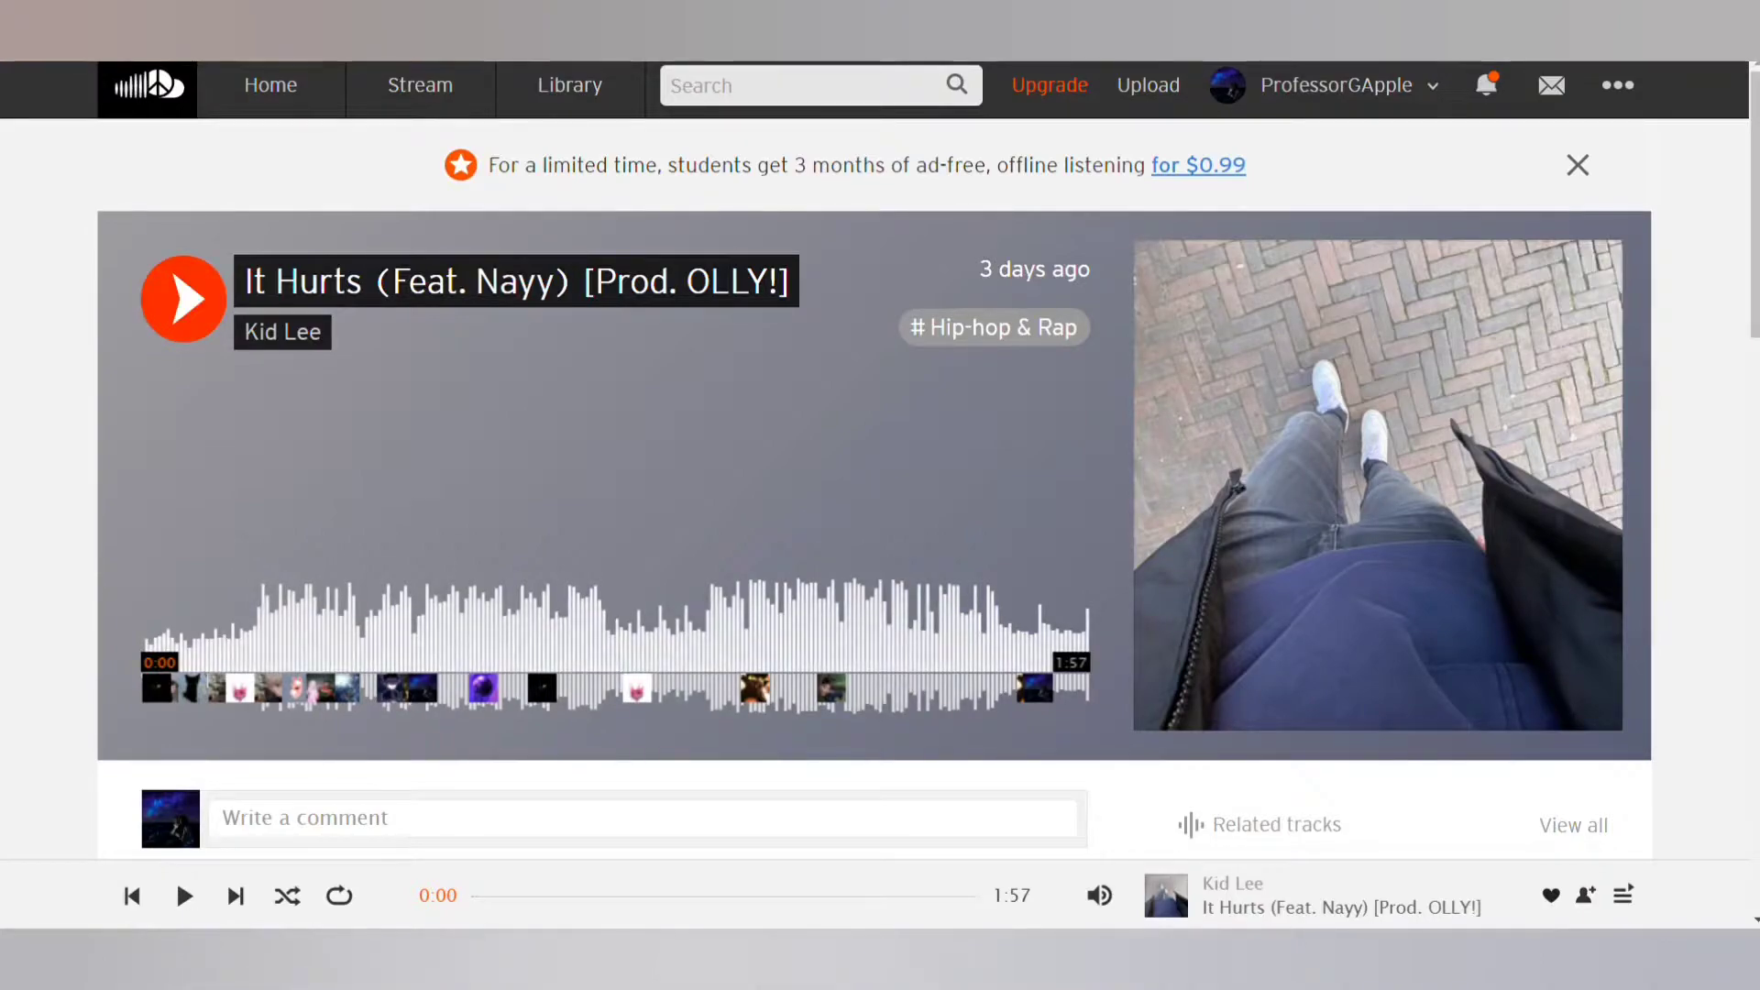
Step: Play Kid Lee's 'It Hurts' from the start, pause at 0:18, then stop at 0:19
key(space)
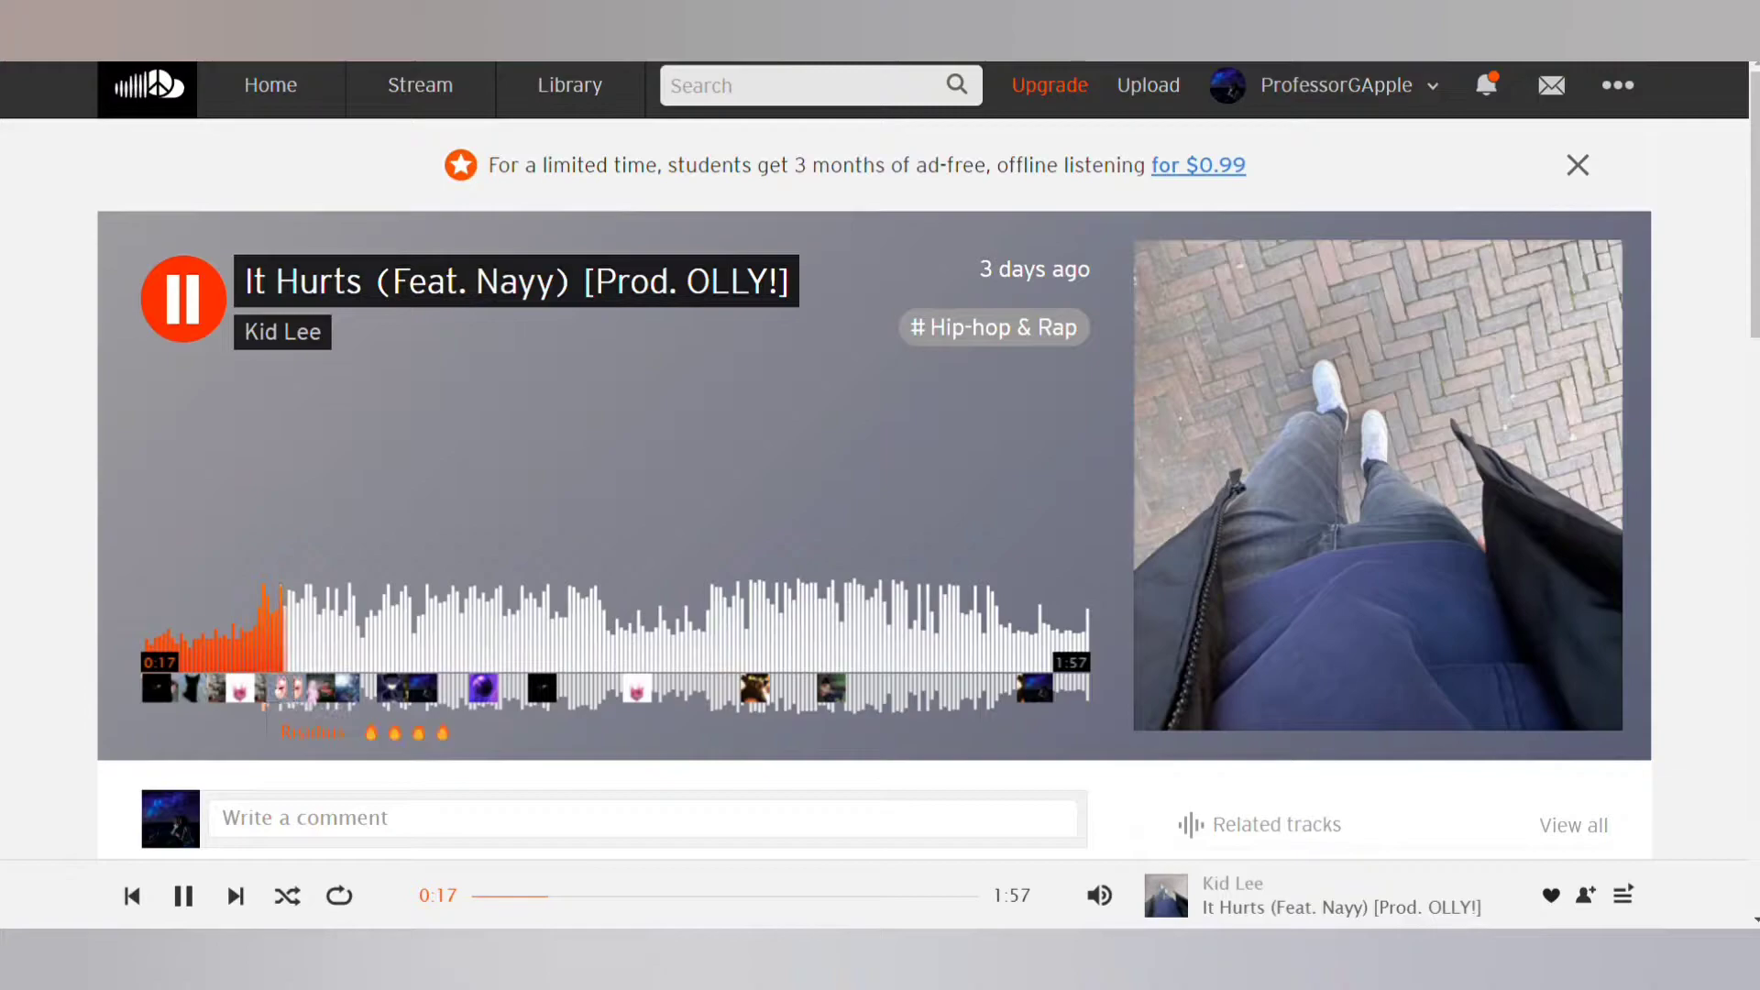
key(space)
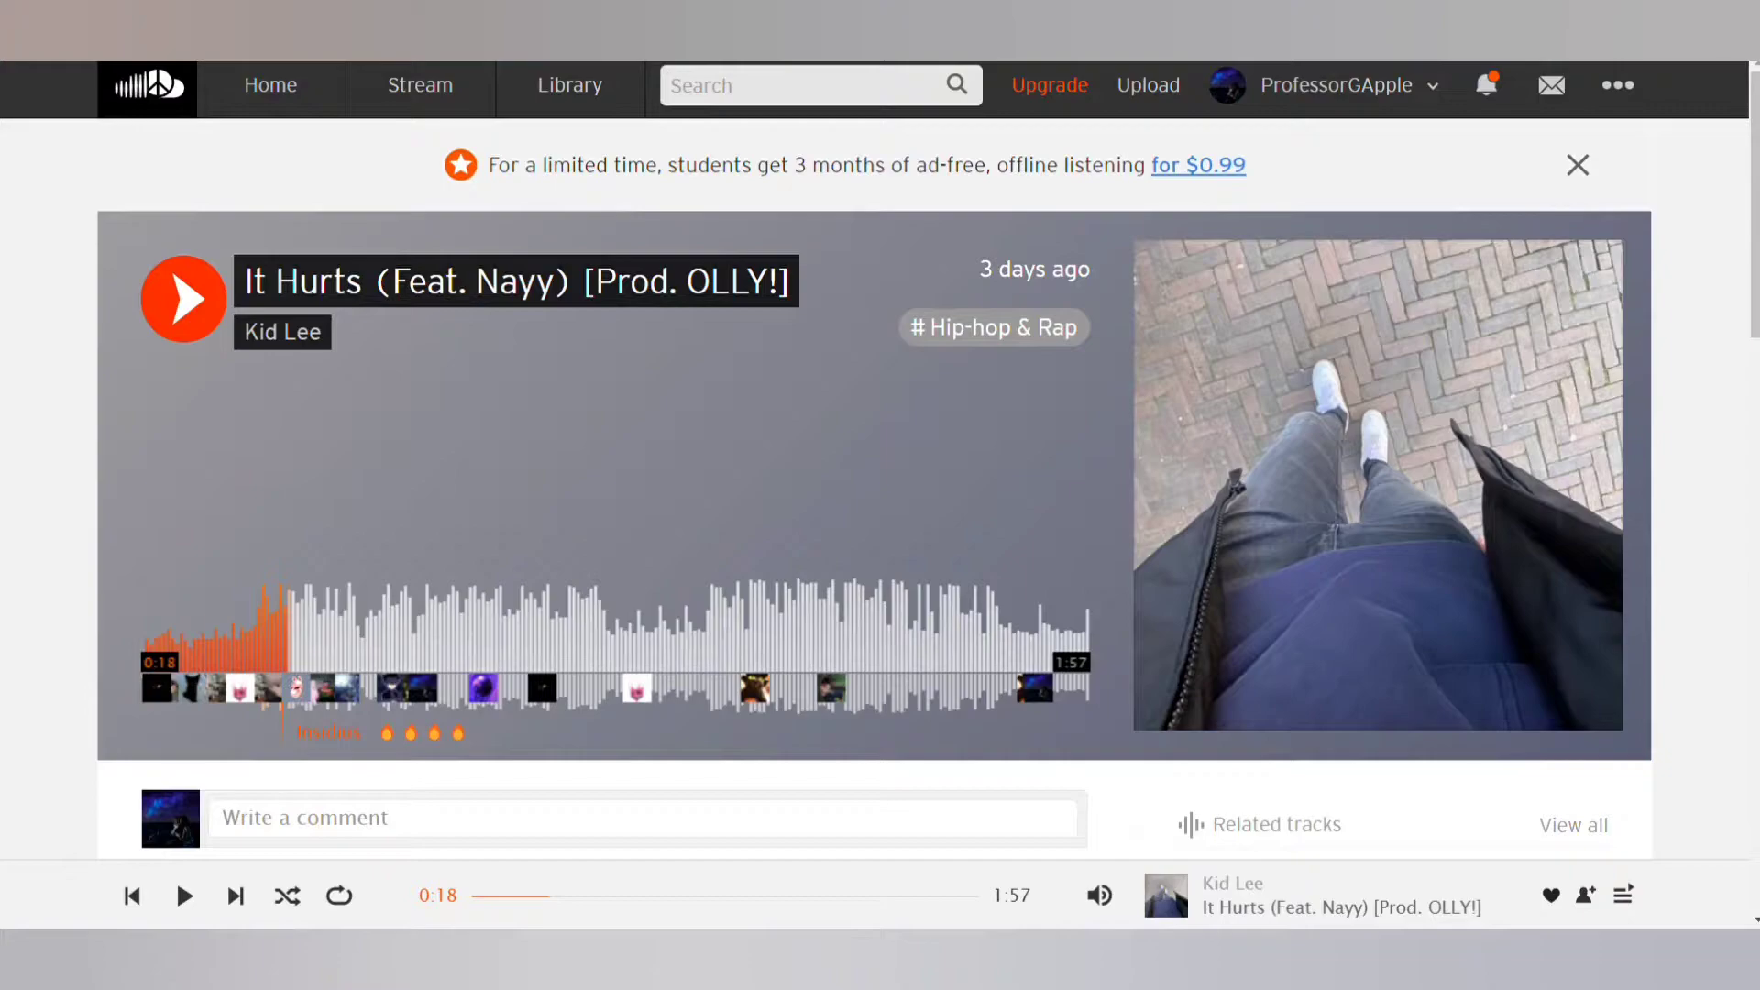
key(space)
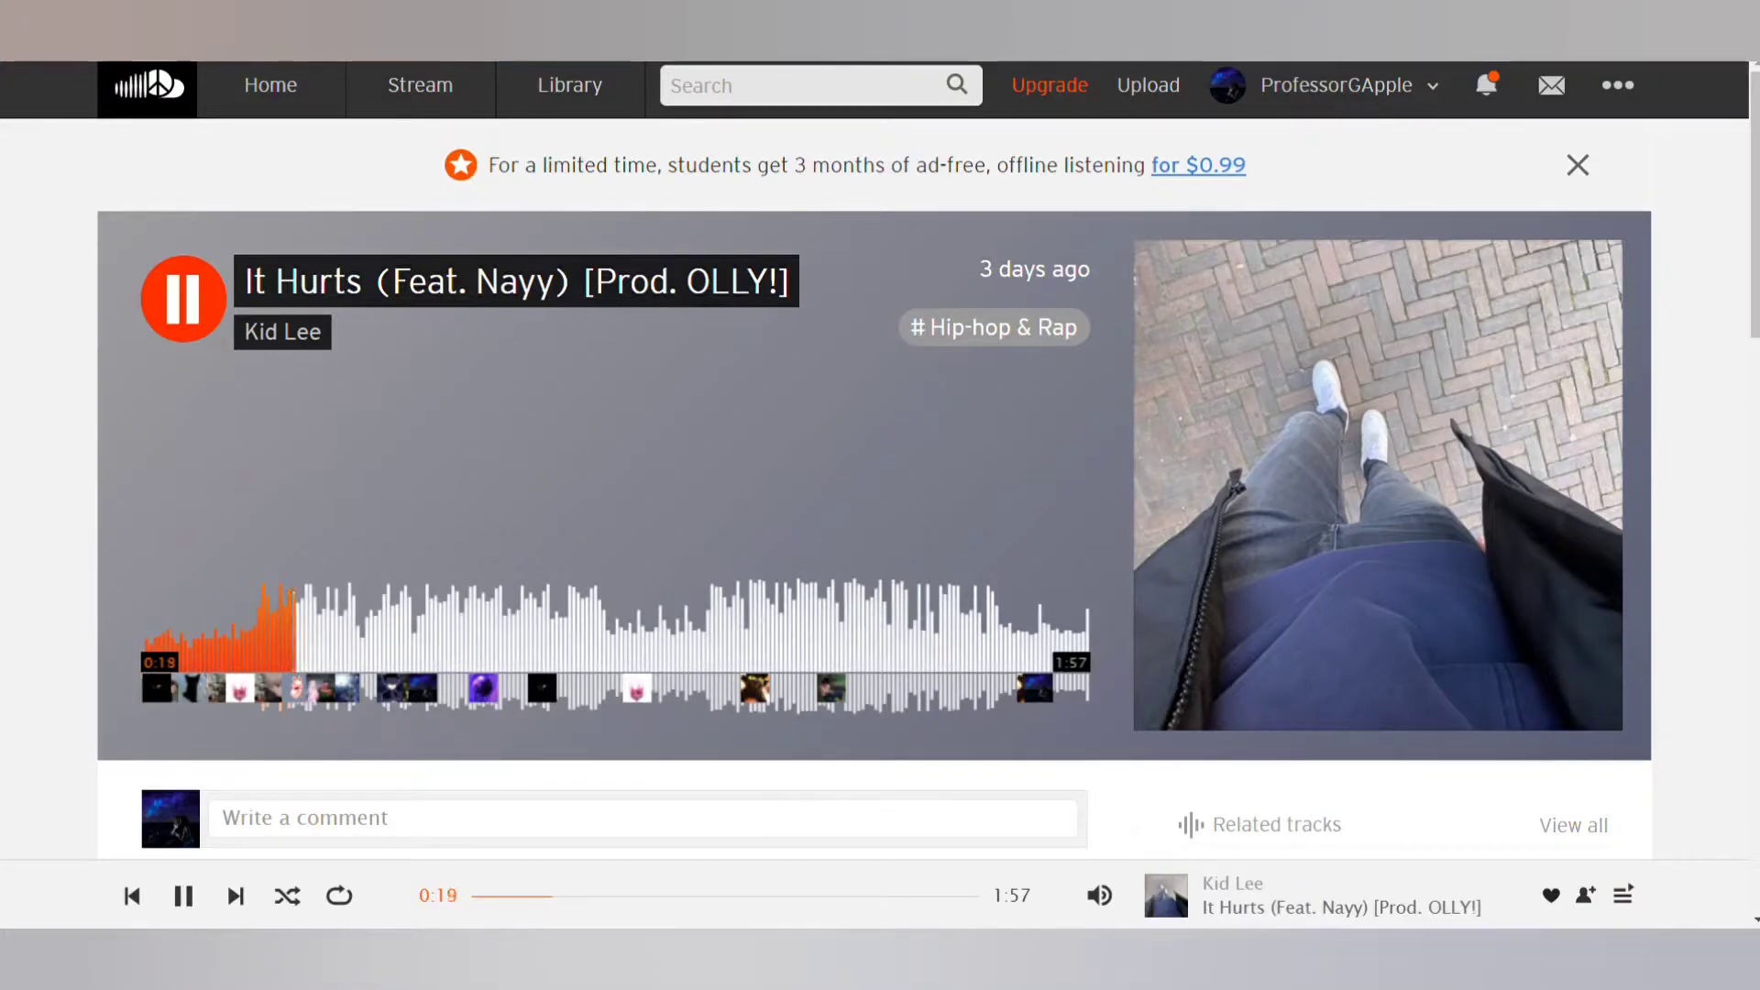
key(space)
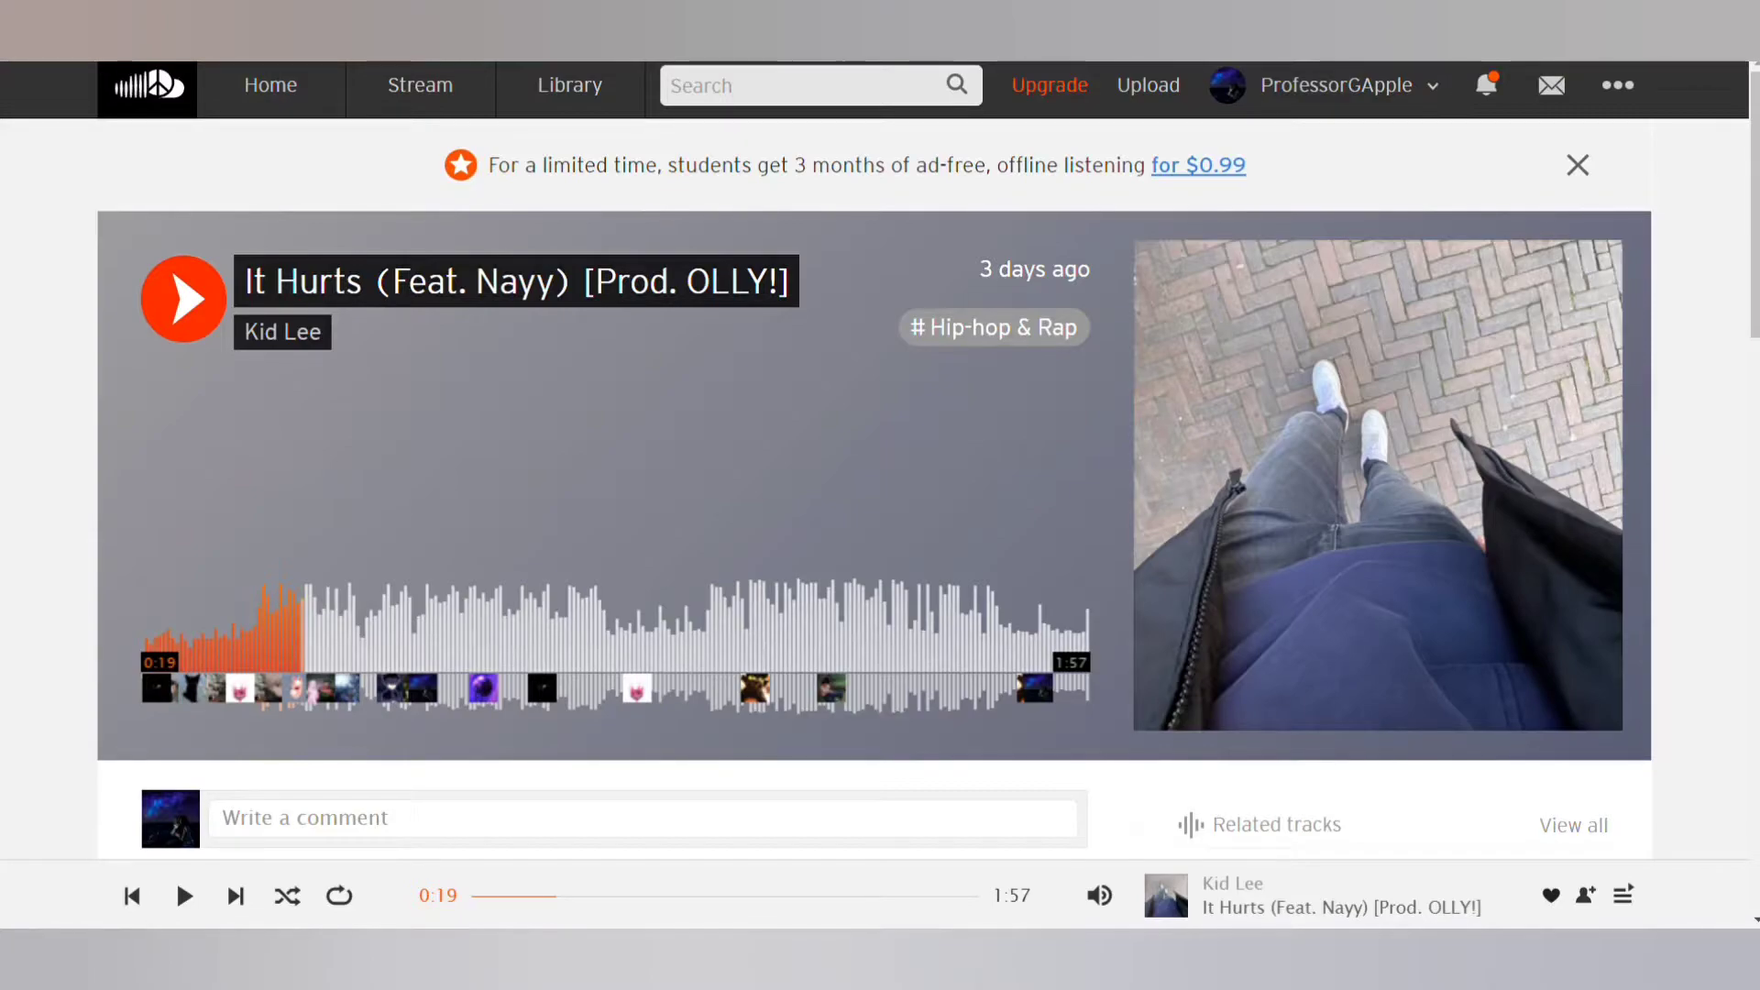
Step: Resume 'It Hurts' from 0:19, pause it around 1:01, then resume playback
key(space)
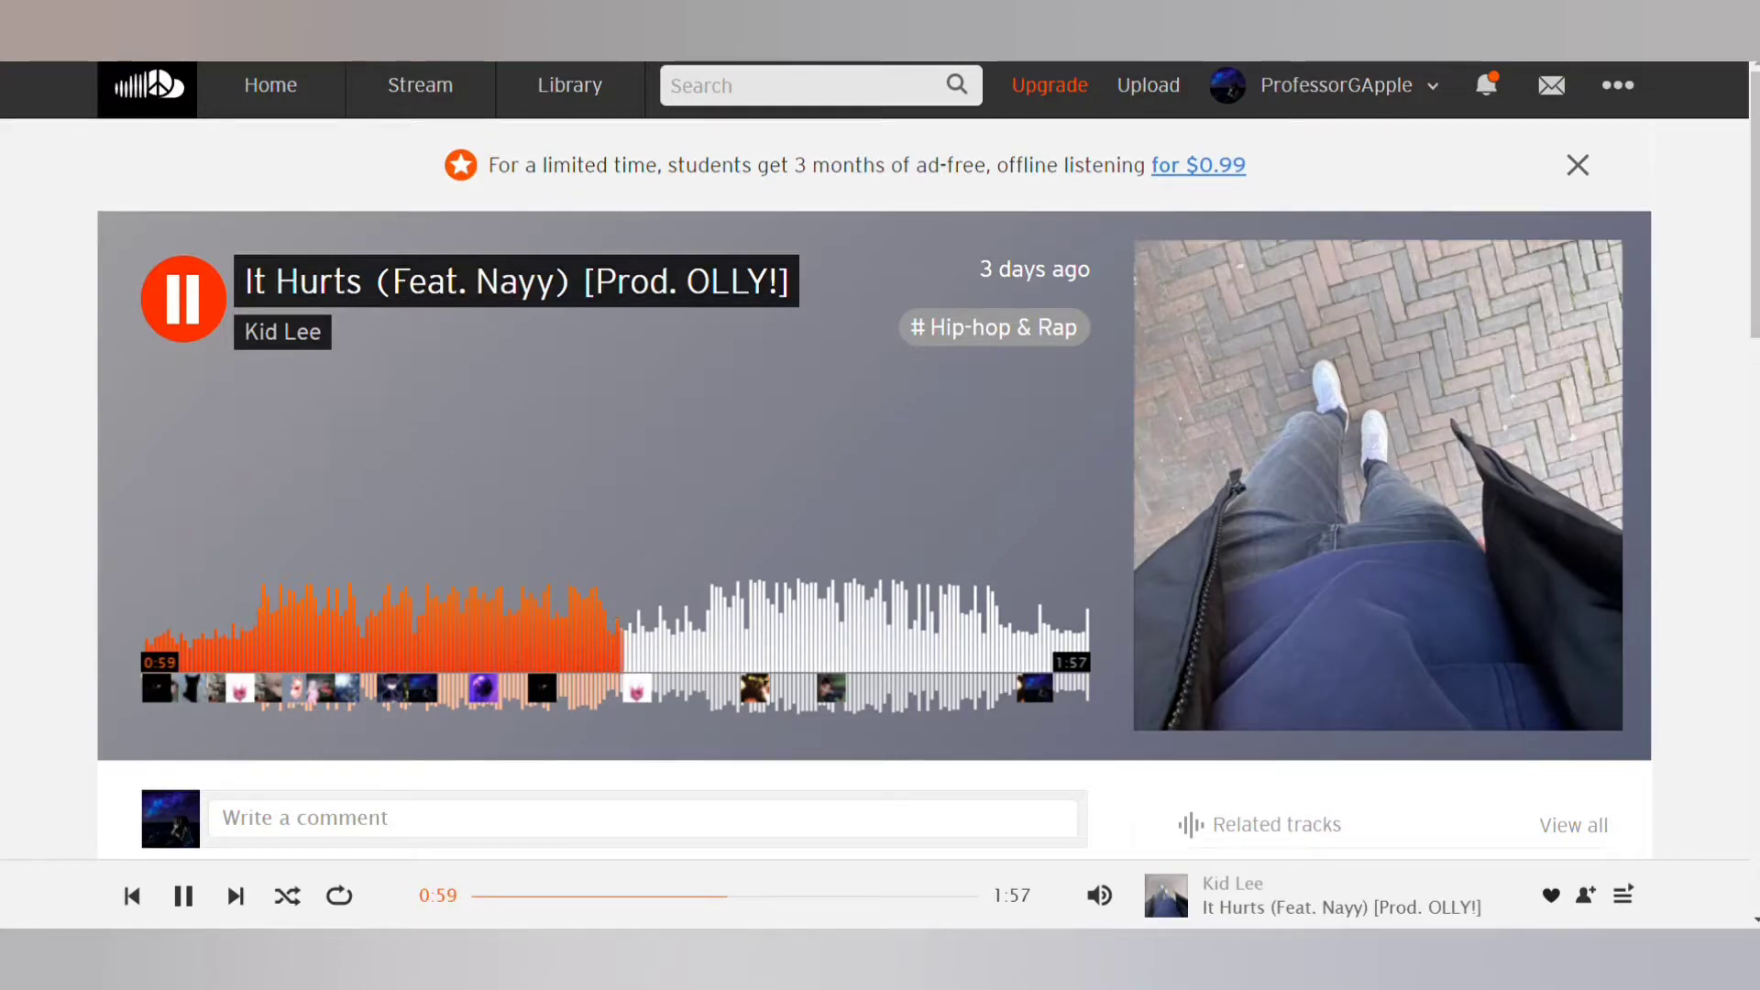
key(space)
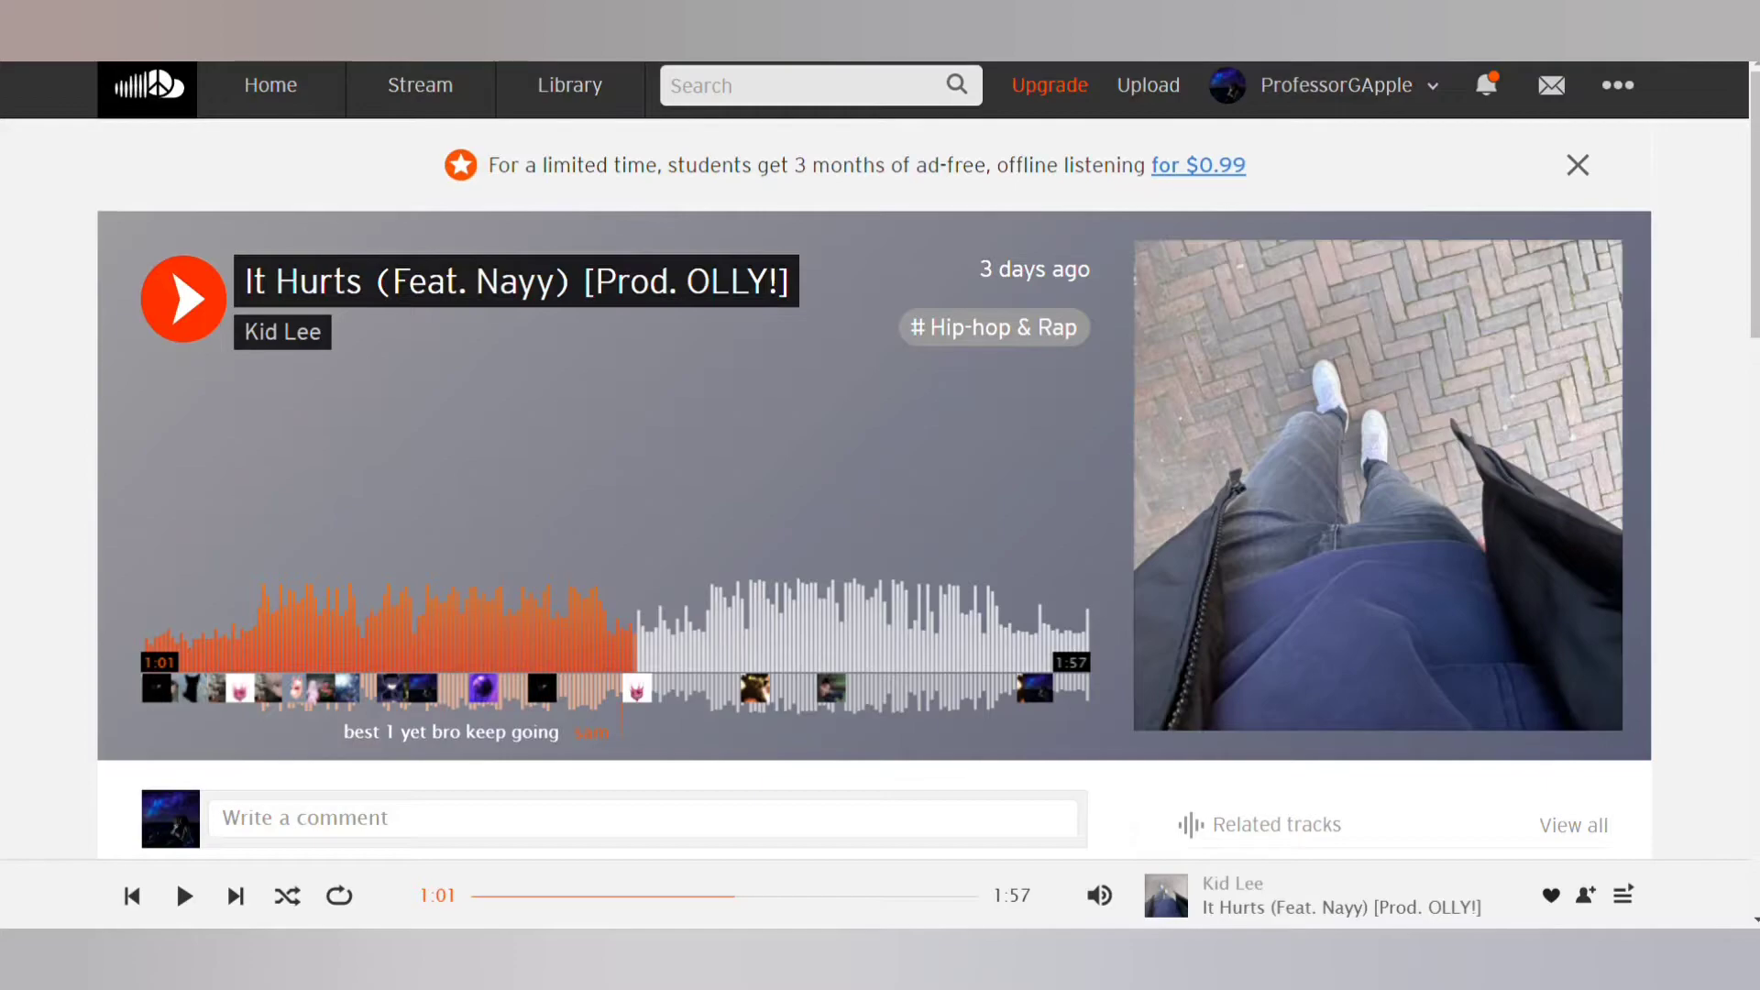
key(space)
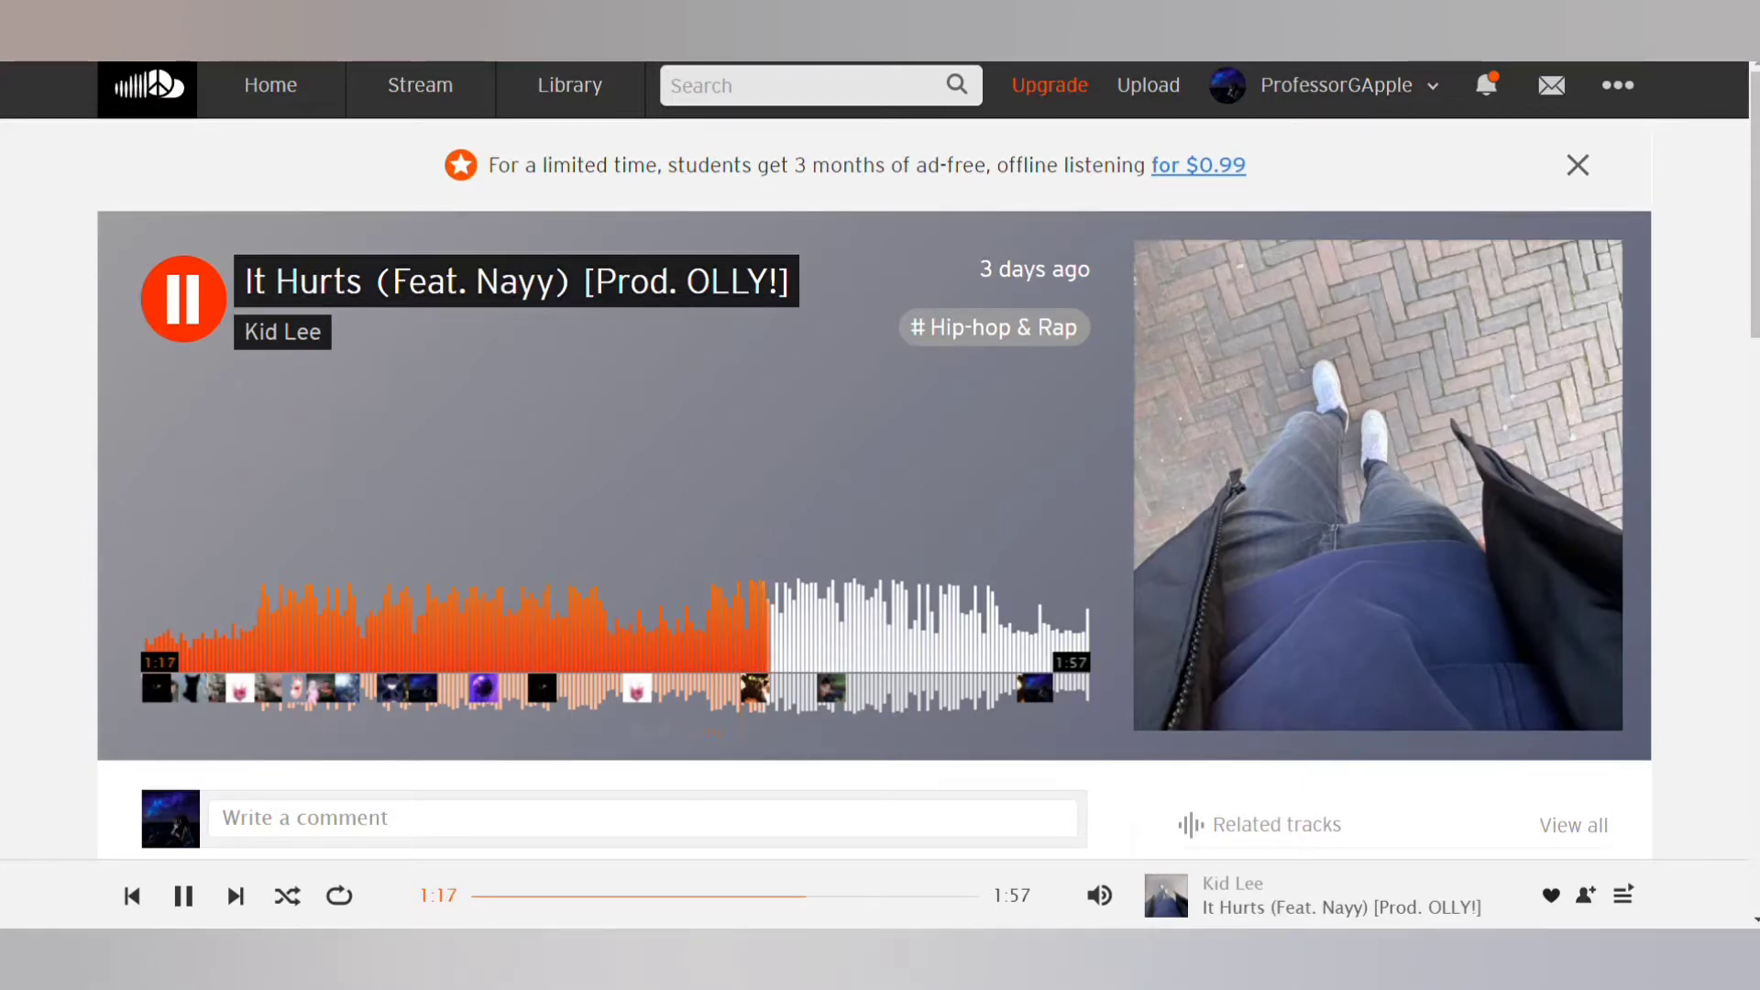
Step: Pause 'It Hurts' at 1:18, resume it, pause again at 1:18, then resume
key(space)
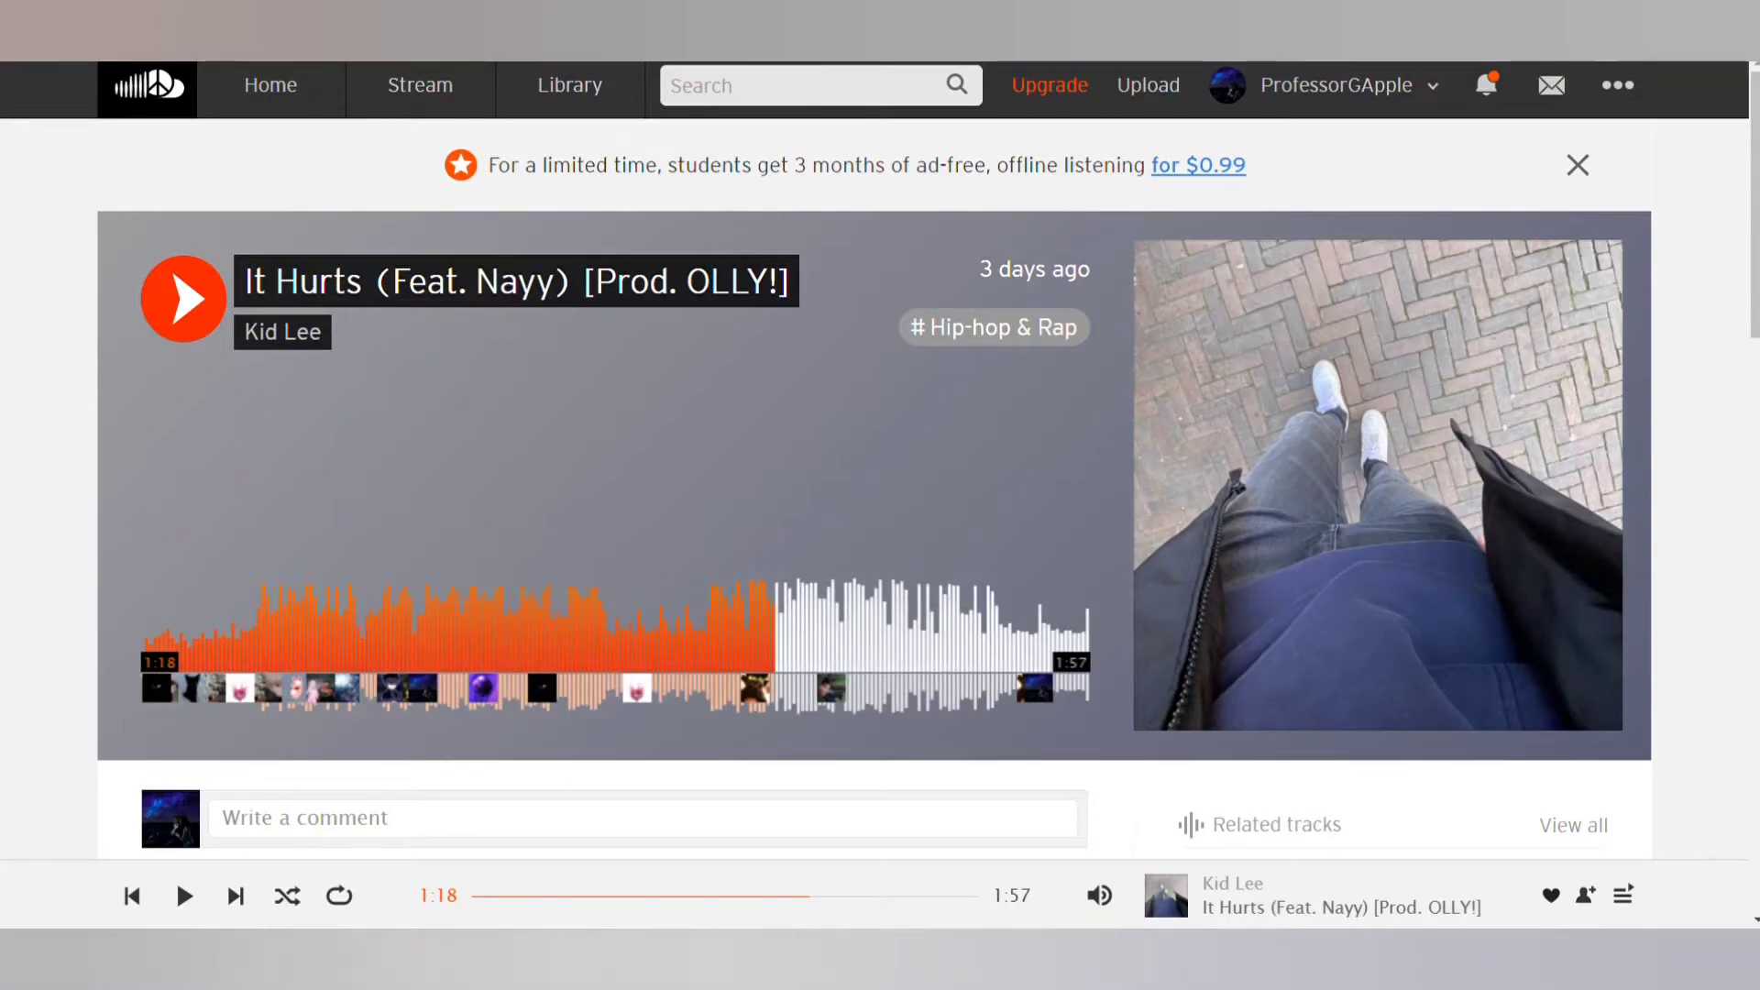
key(space)
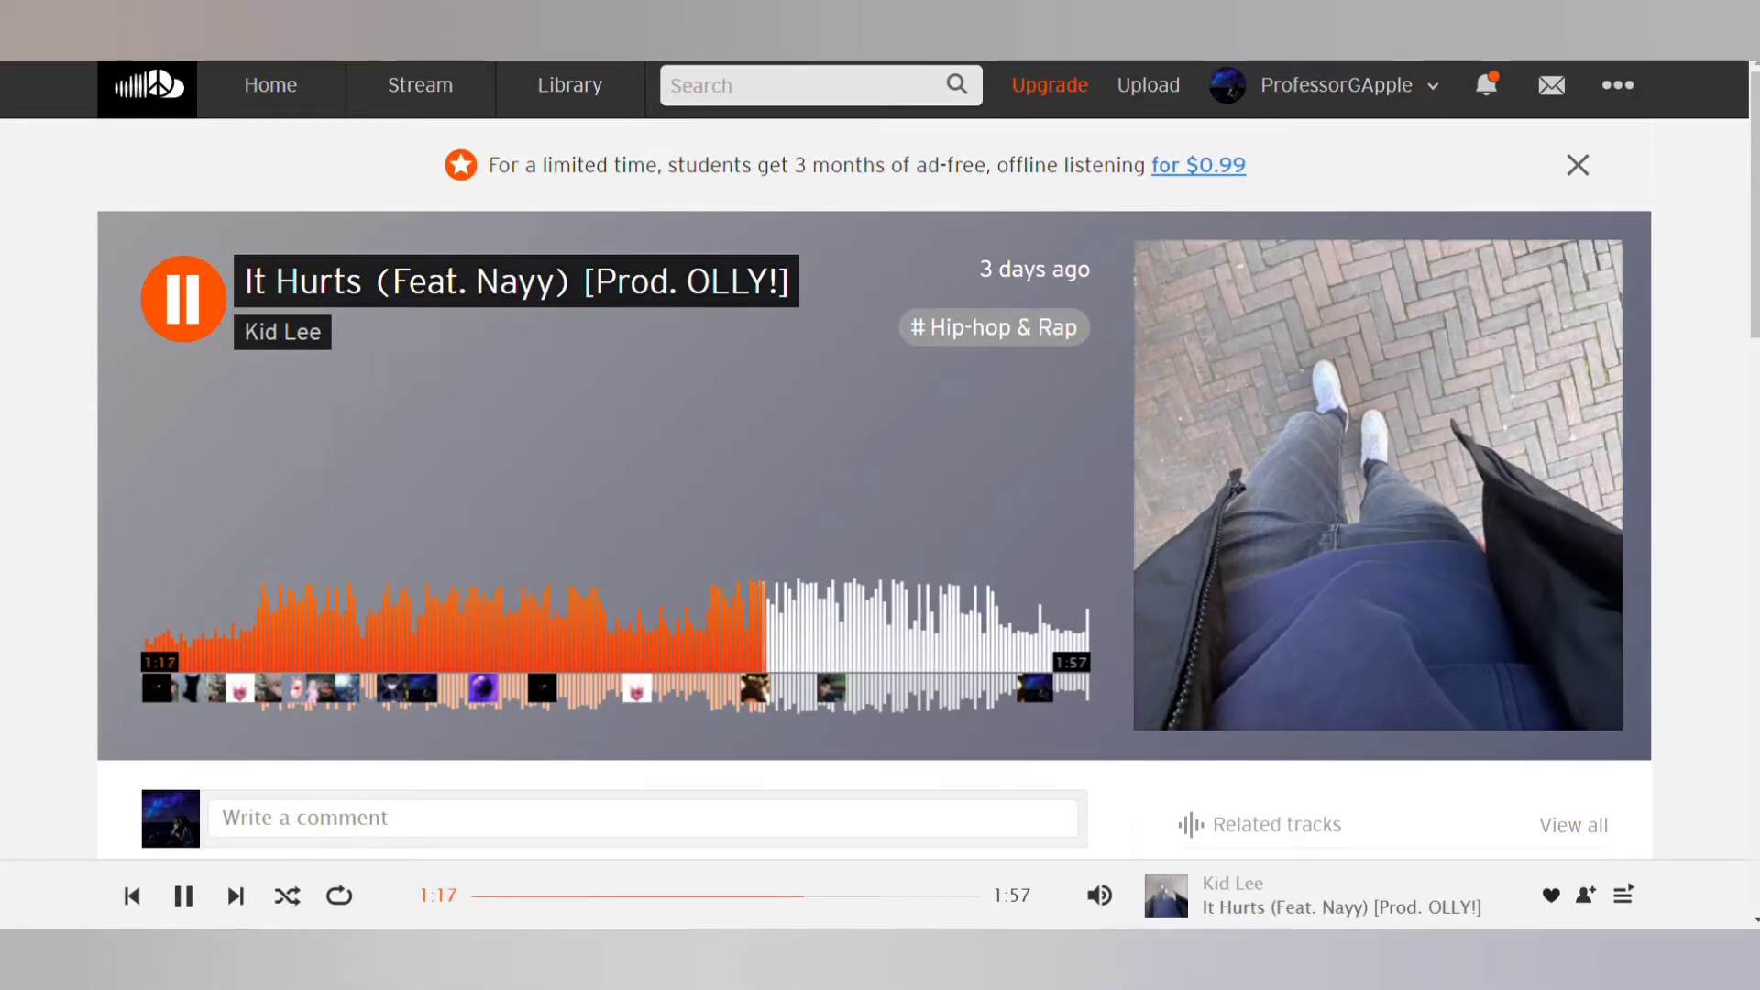
key(space)
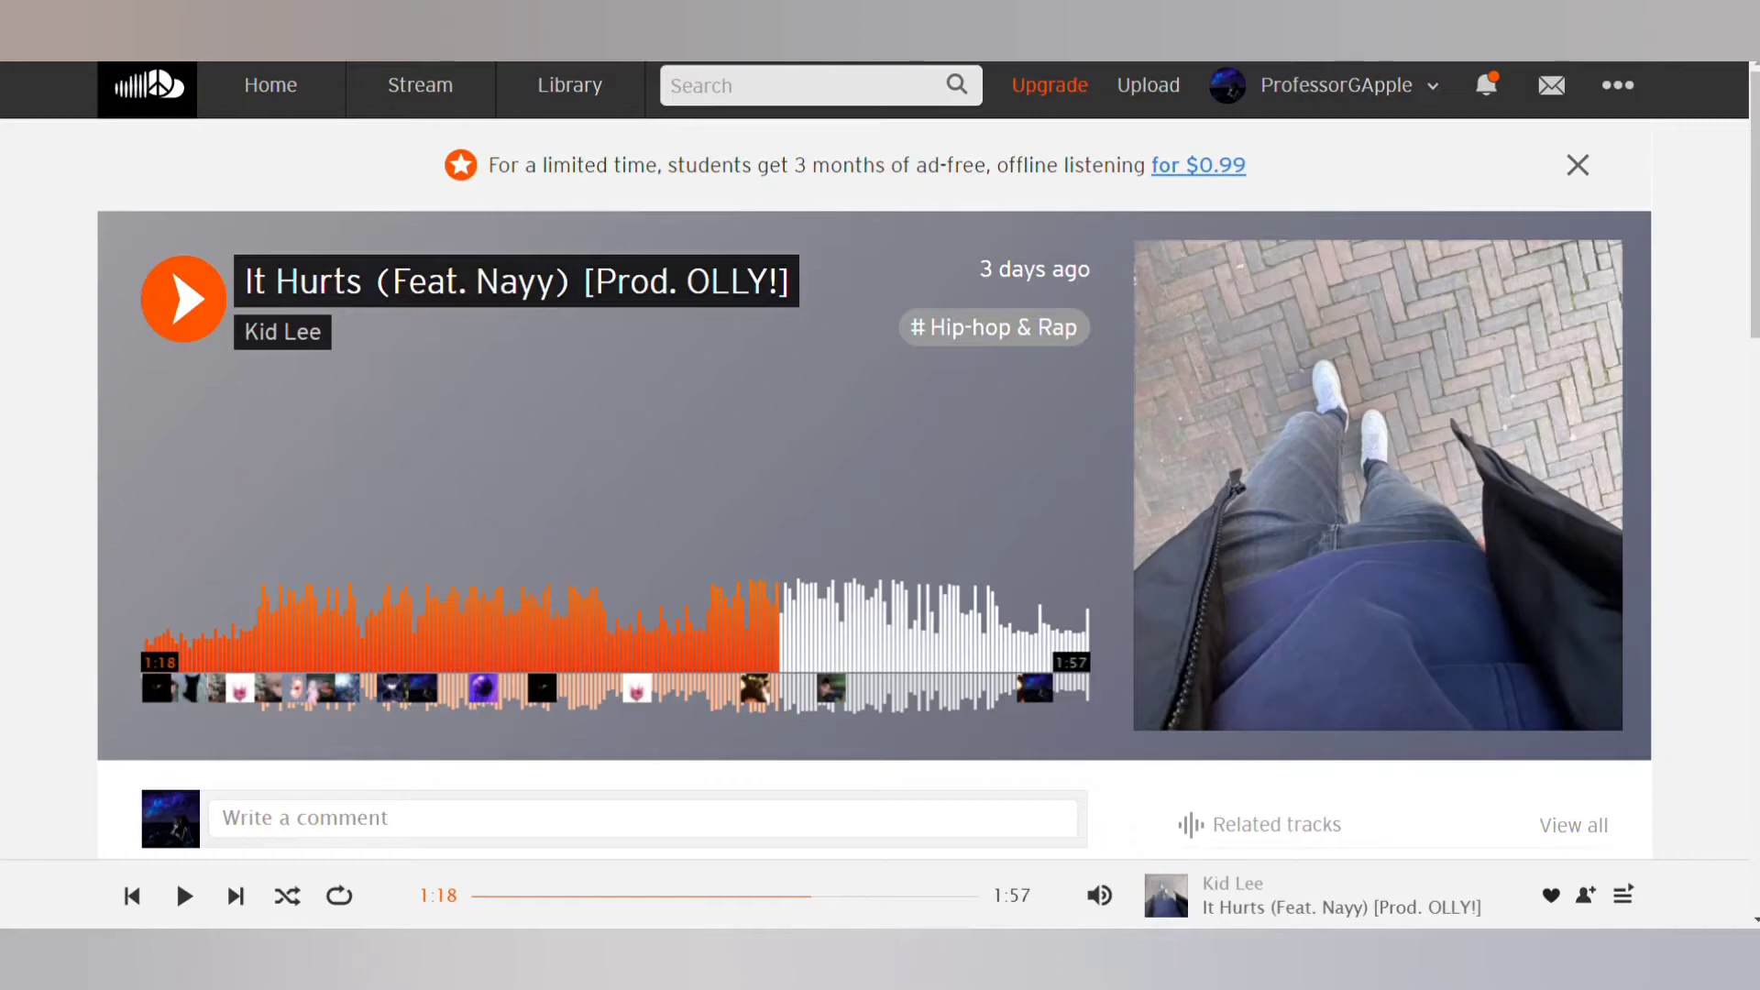
key(space)
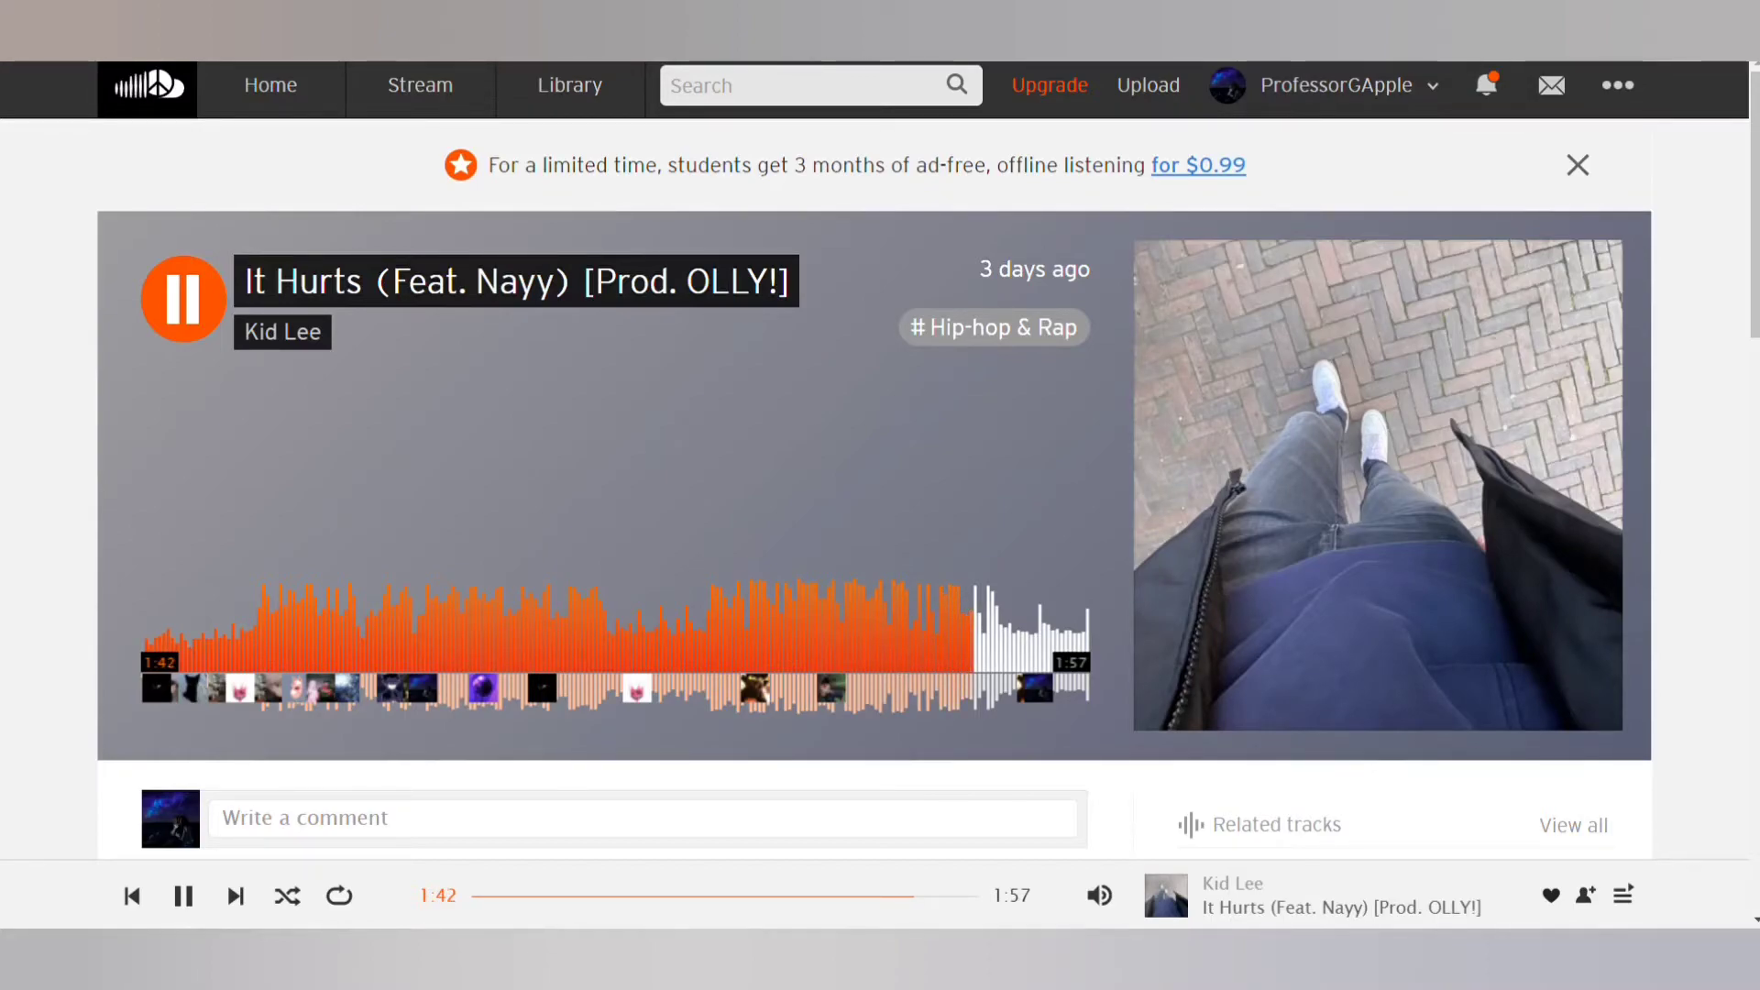
Step: Pause at 1:43, jump back to about 0:36, and pause at 0:39
key(space)
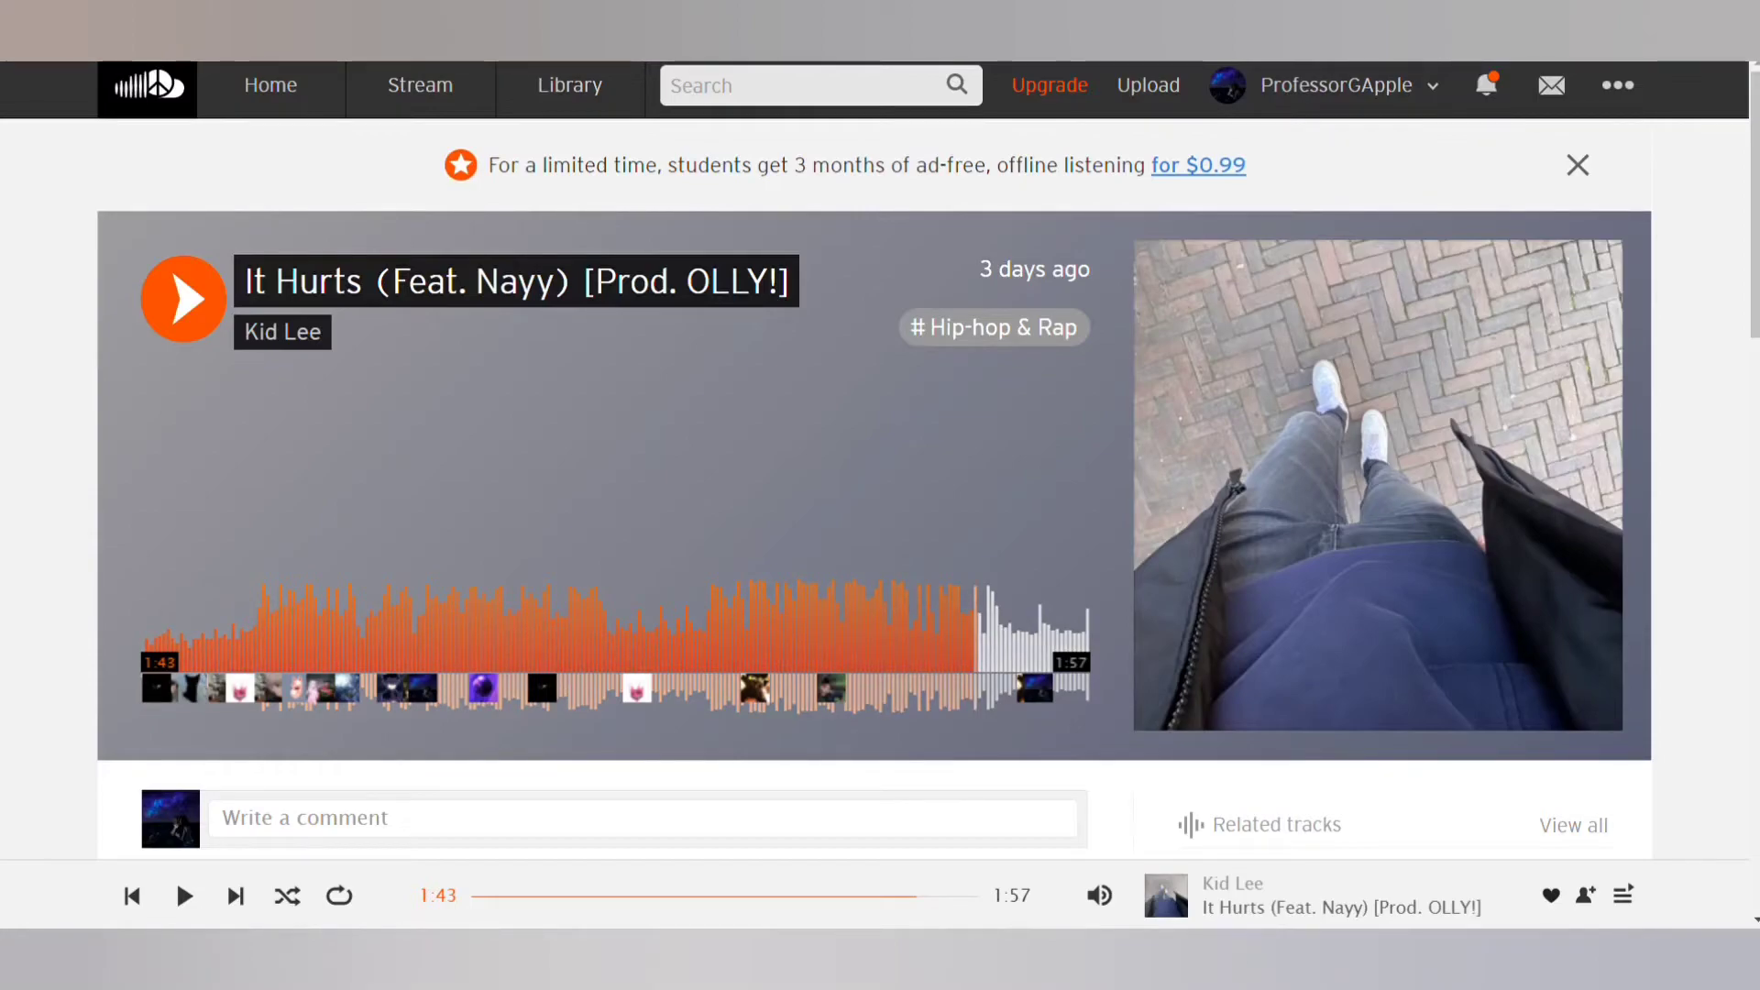
key(3)
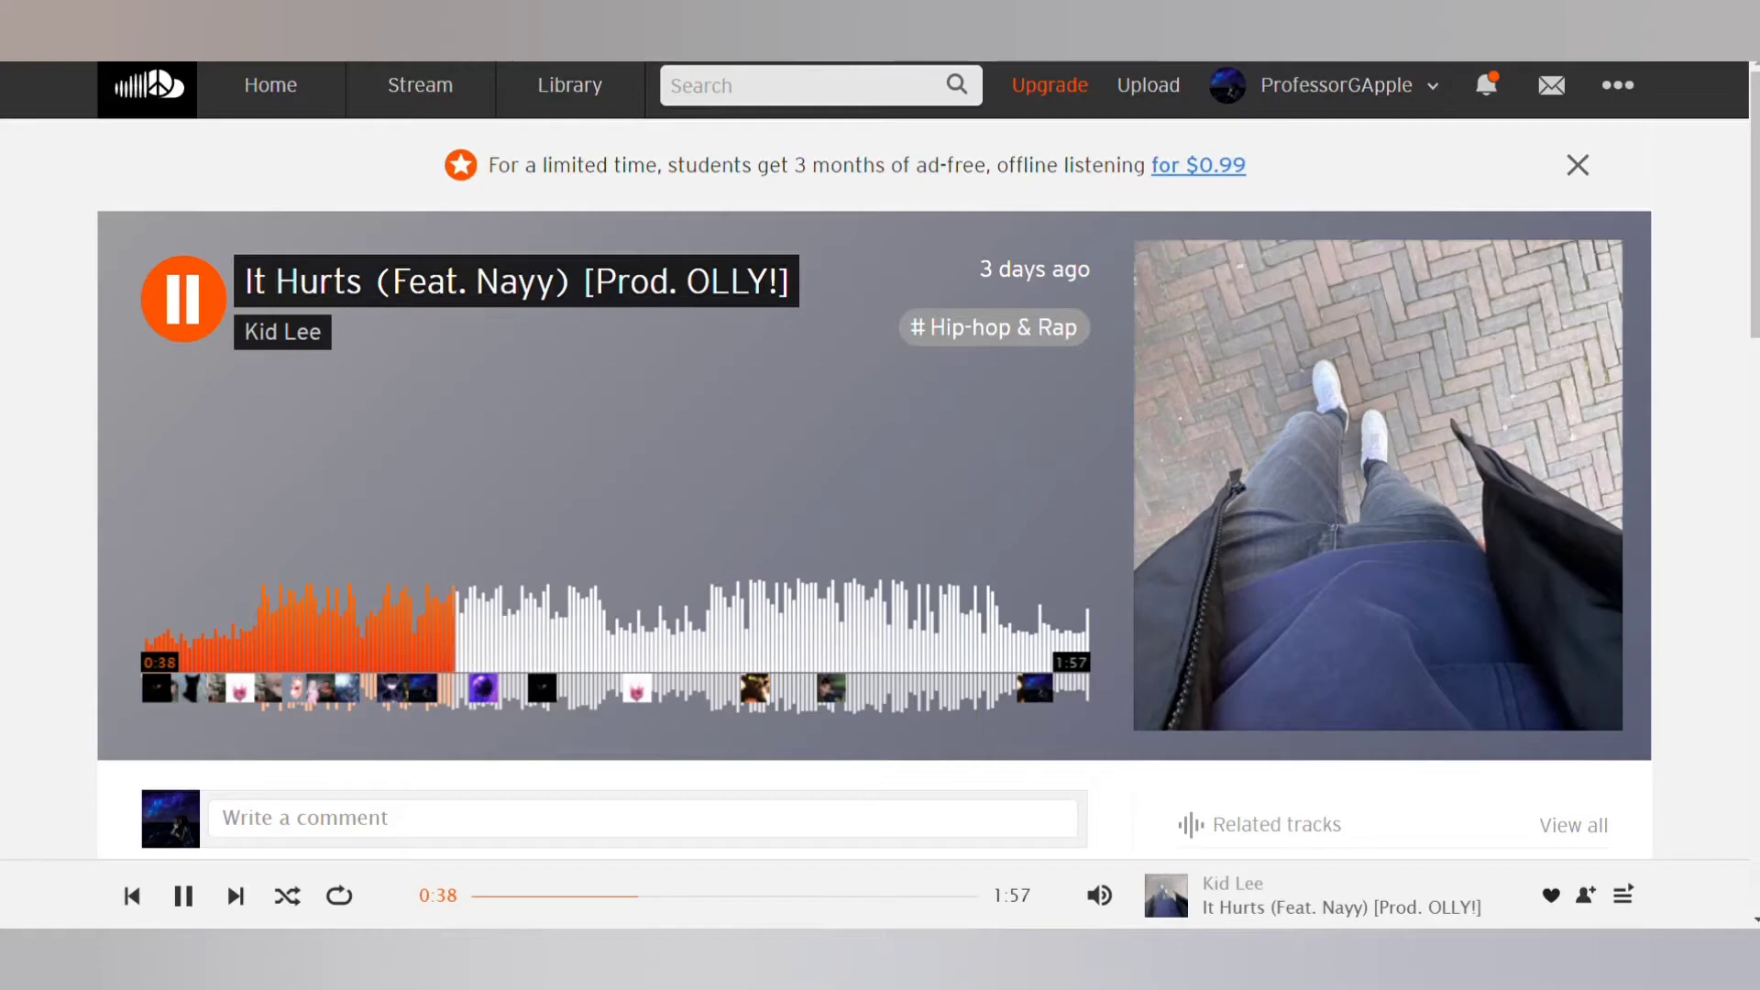
key(space)
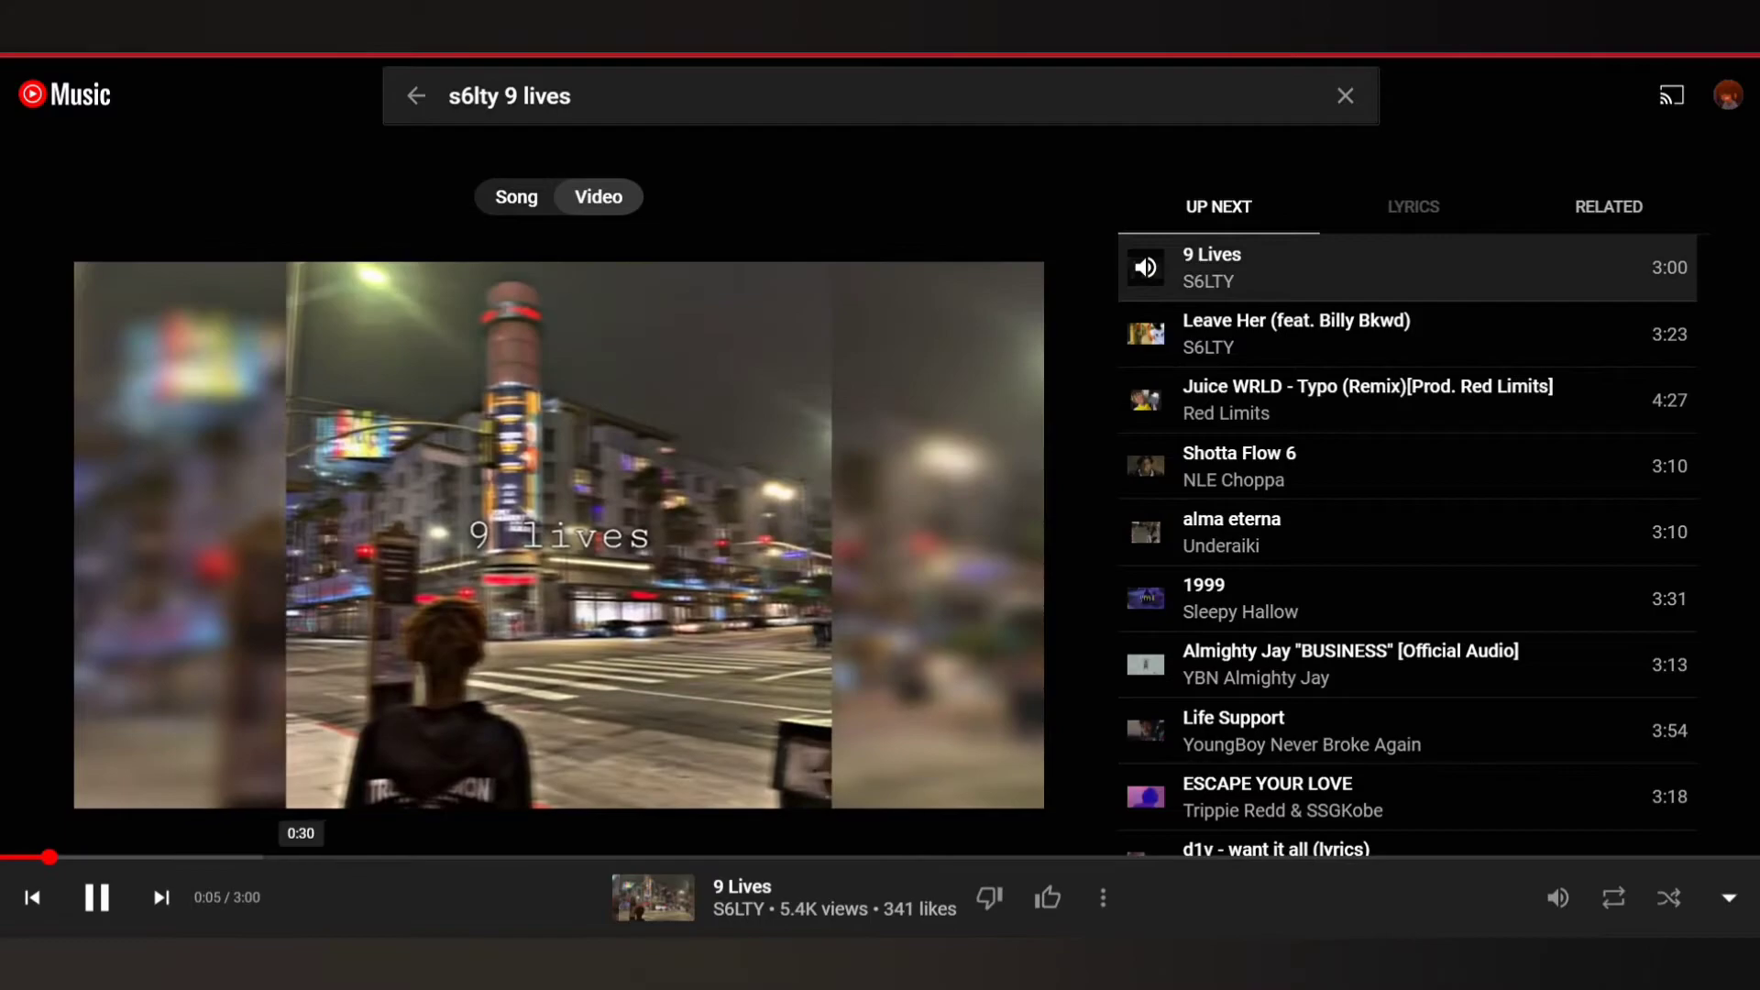
Step: Skip S6LTY's '9 Lives' to 0:30 and keep it playing after brief pauses
click(300, 857)
click(96, 897)
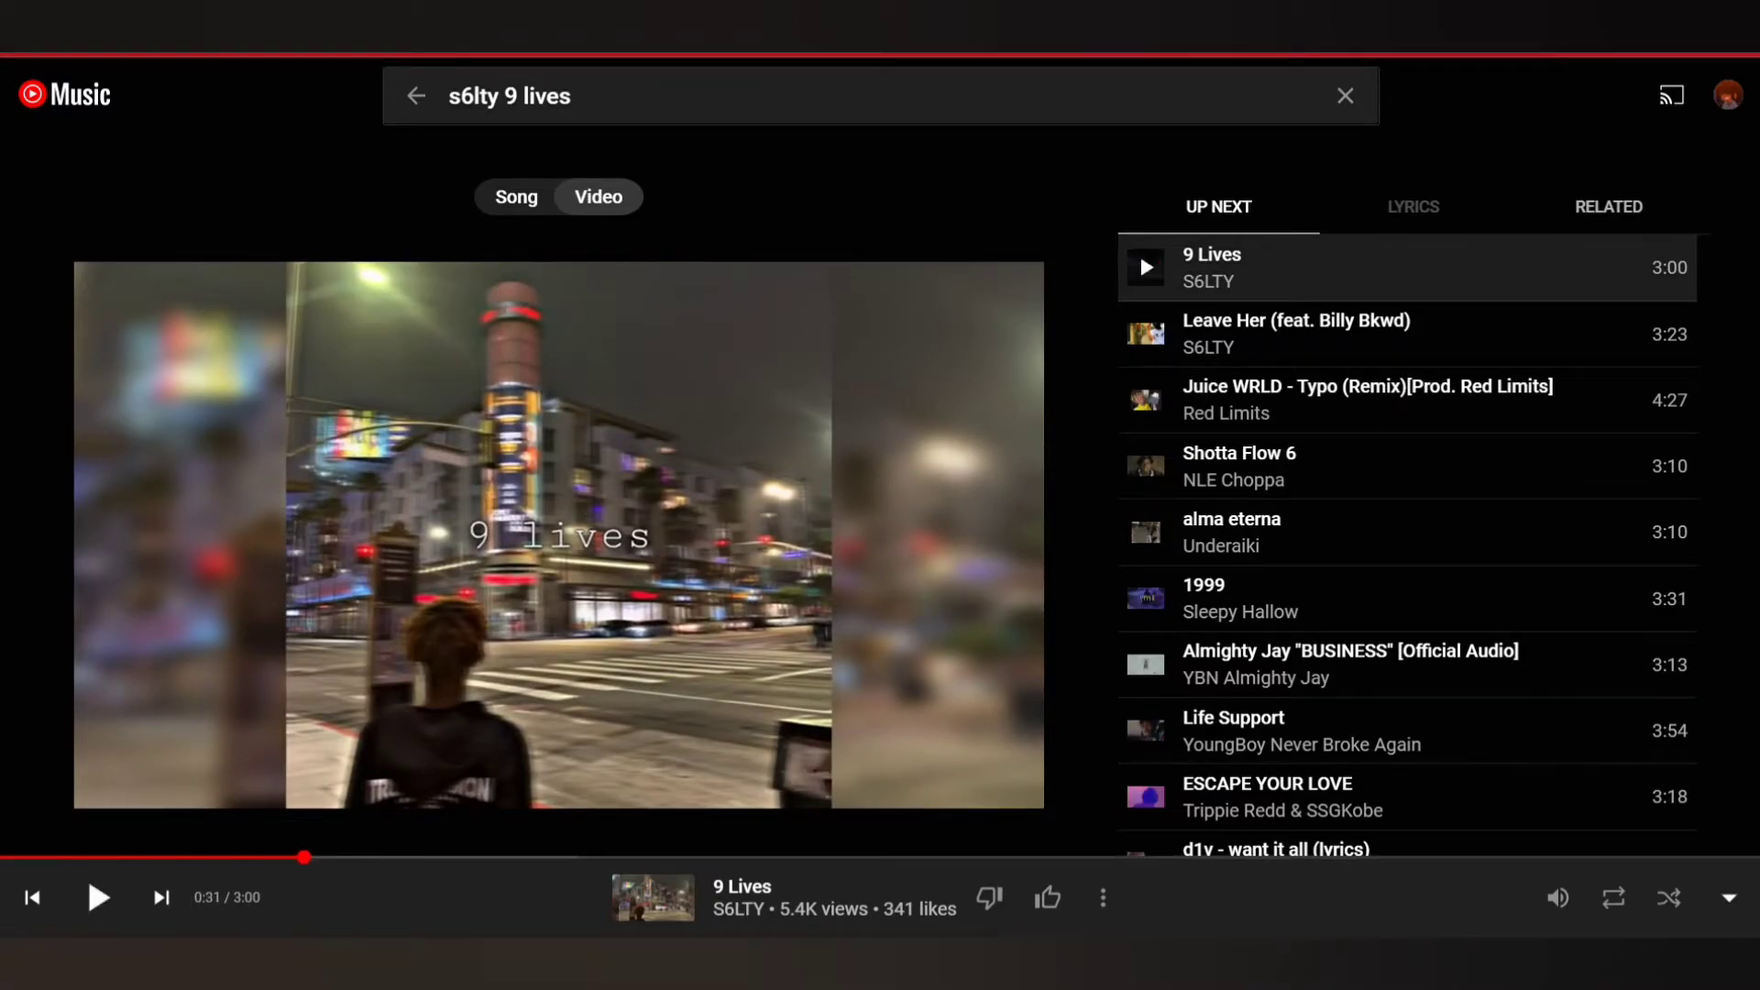
click(96, 896)
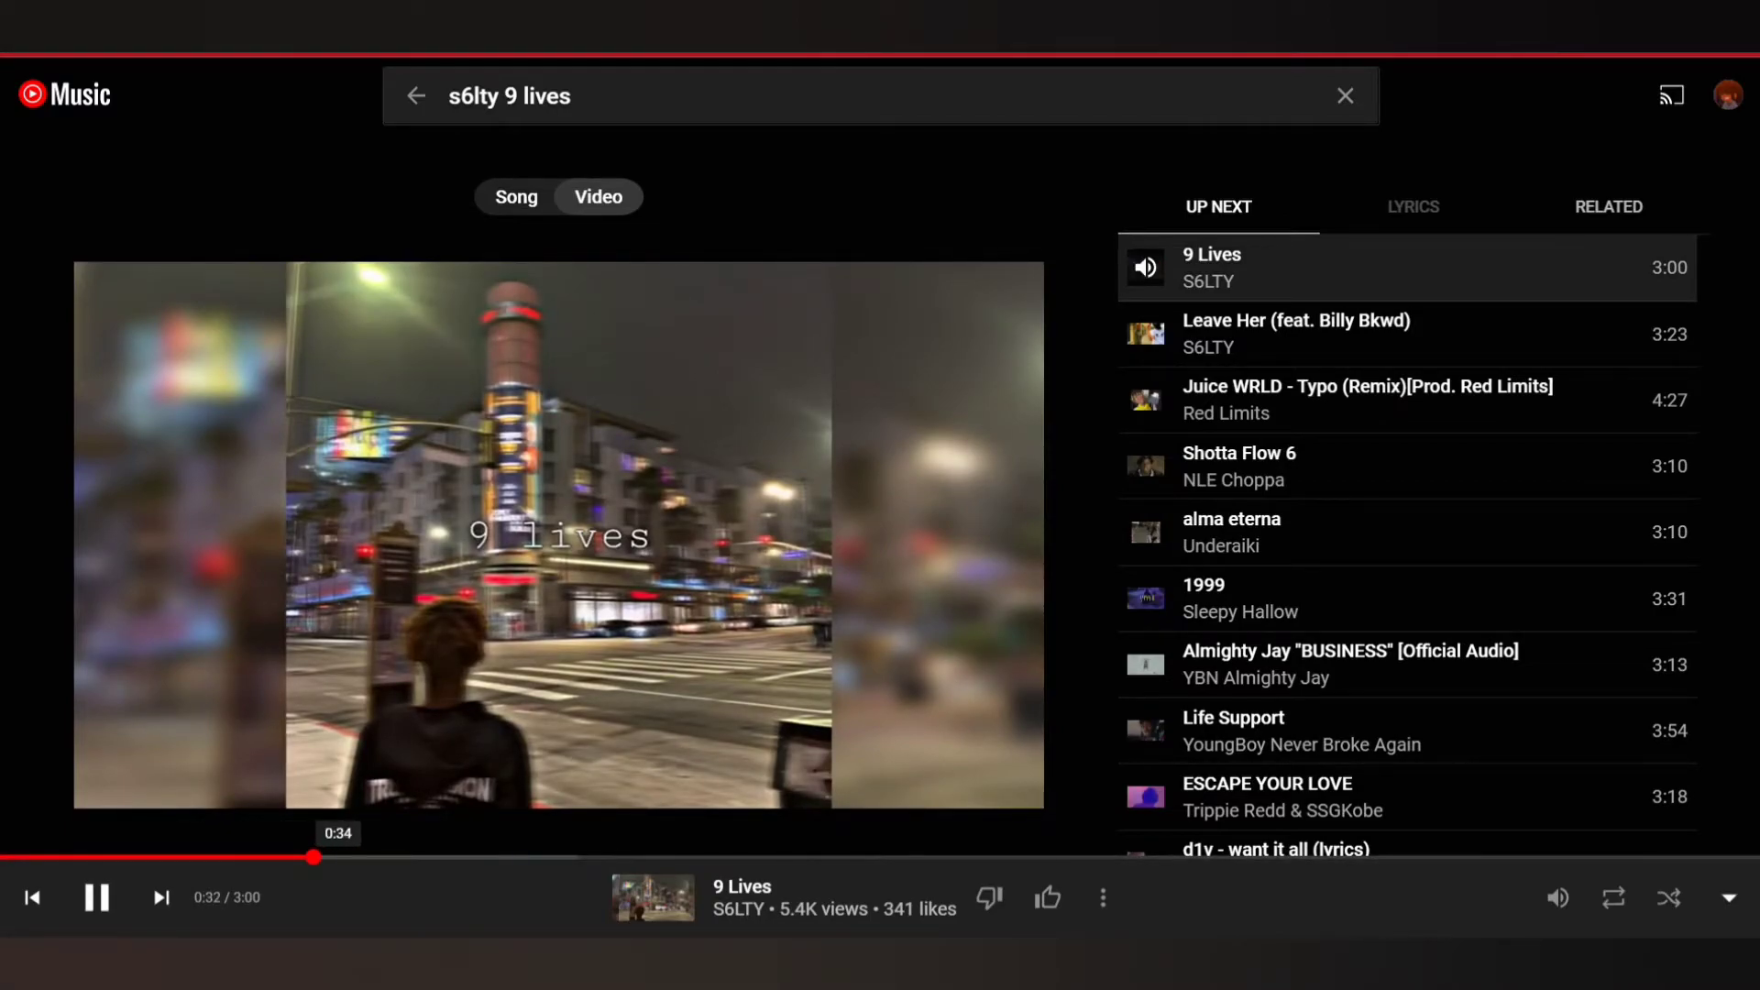
mouse_move(558, 535)
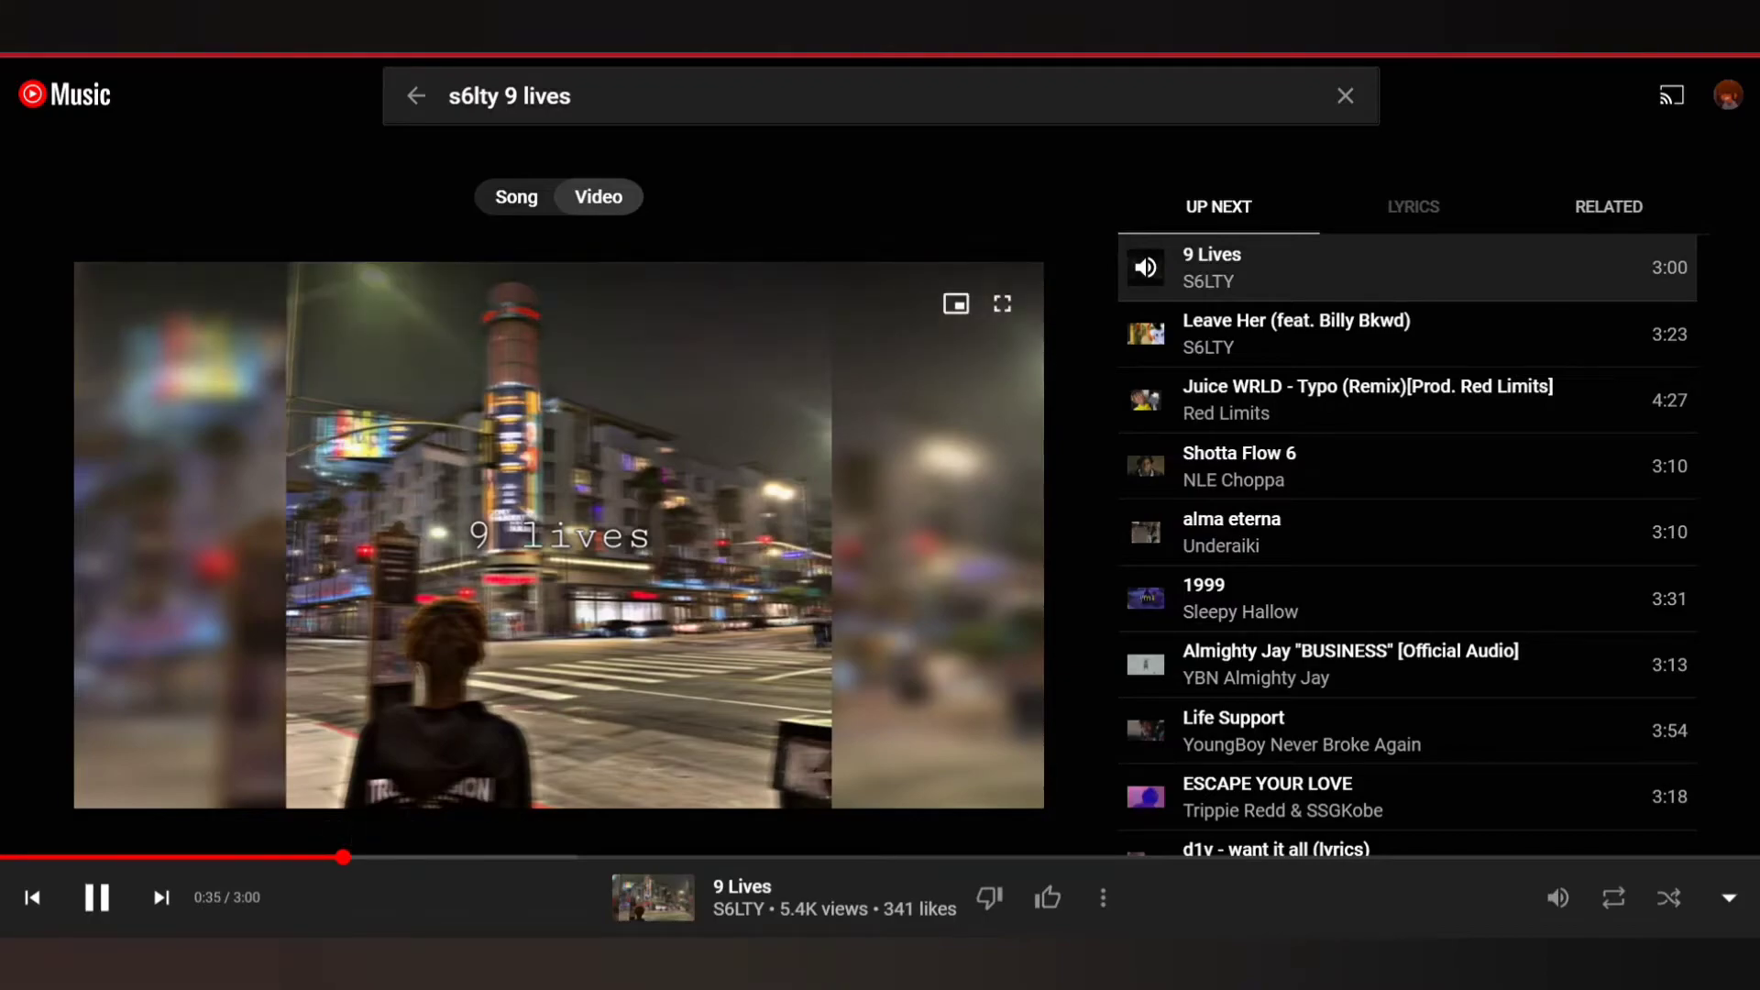
key(space)
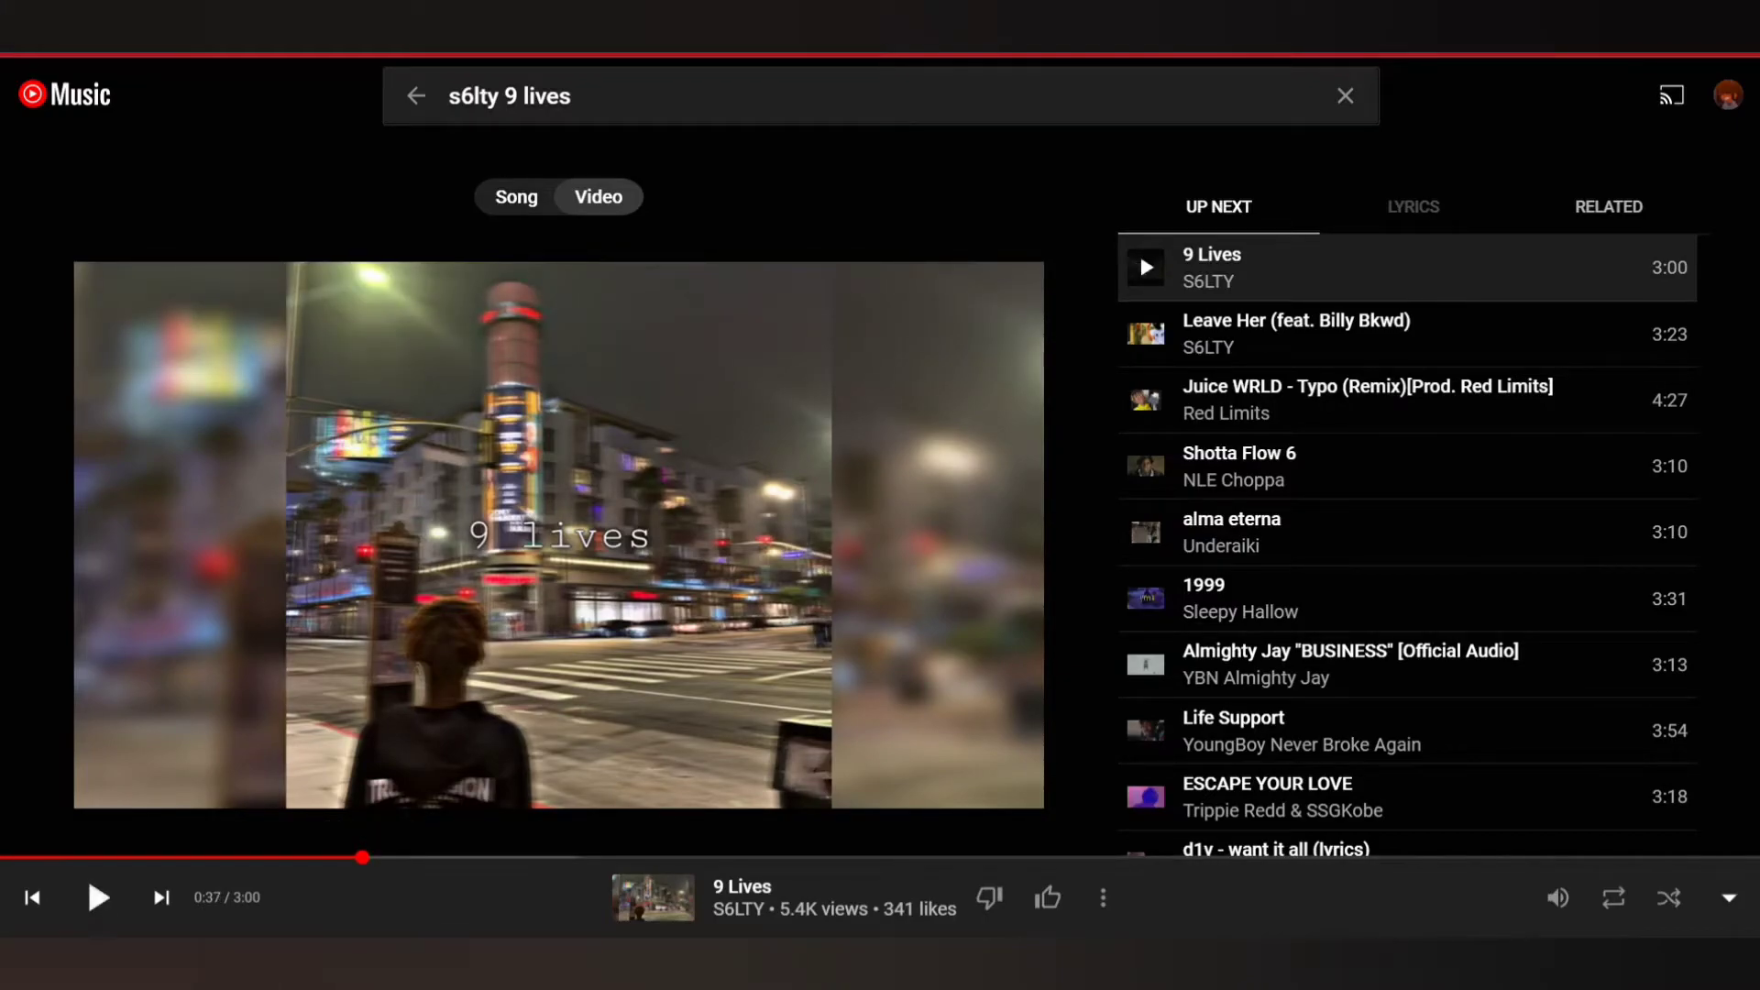
key(space)
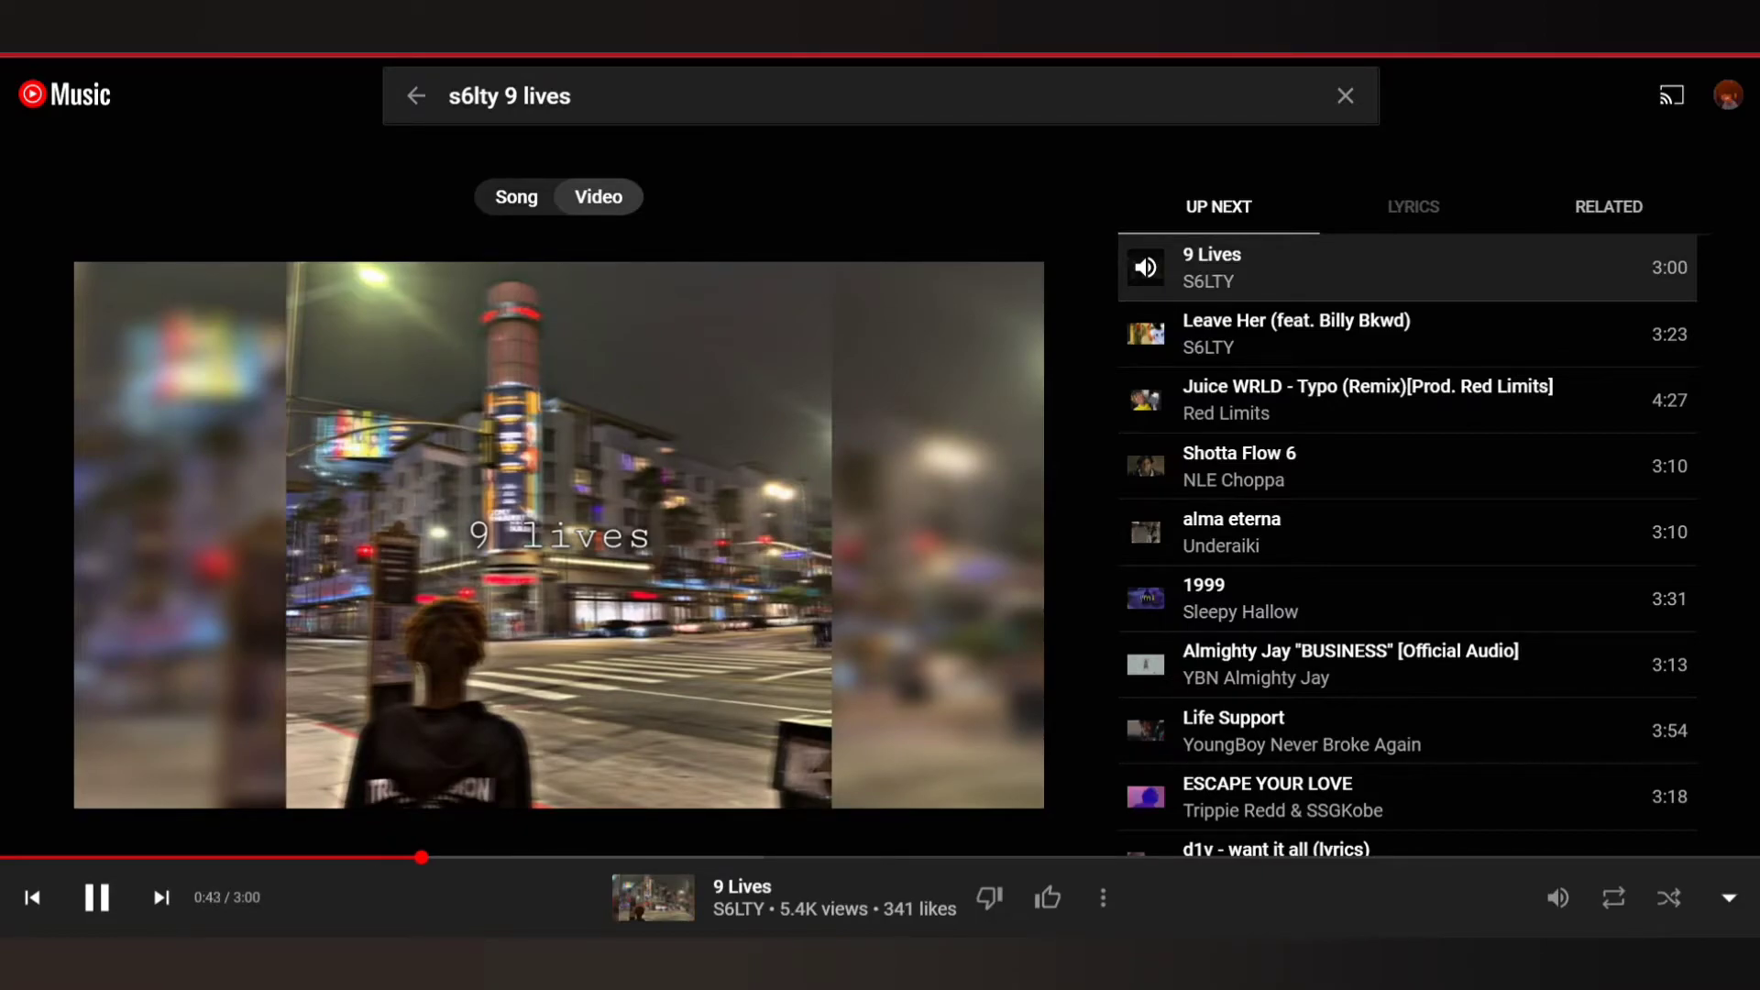
Step: Add '9 Lives' to liked songs and pause it at 0:52
click(1048, 897)
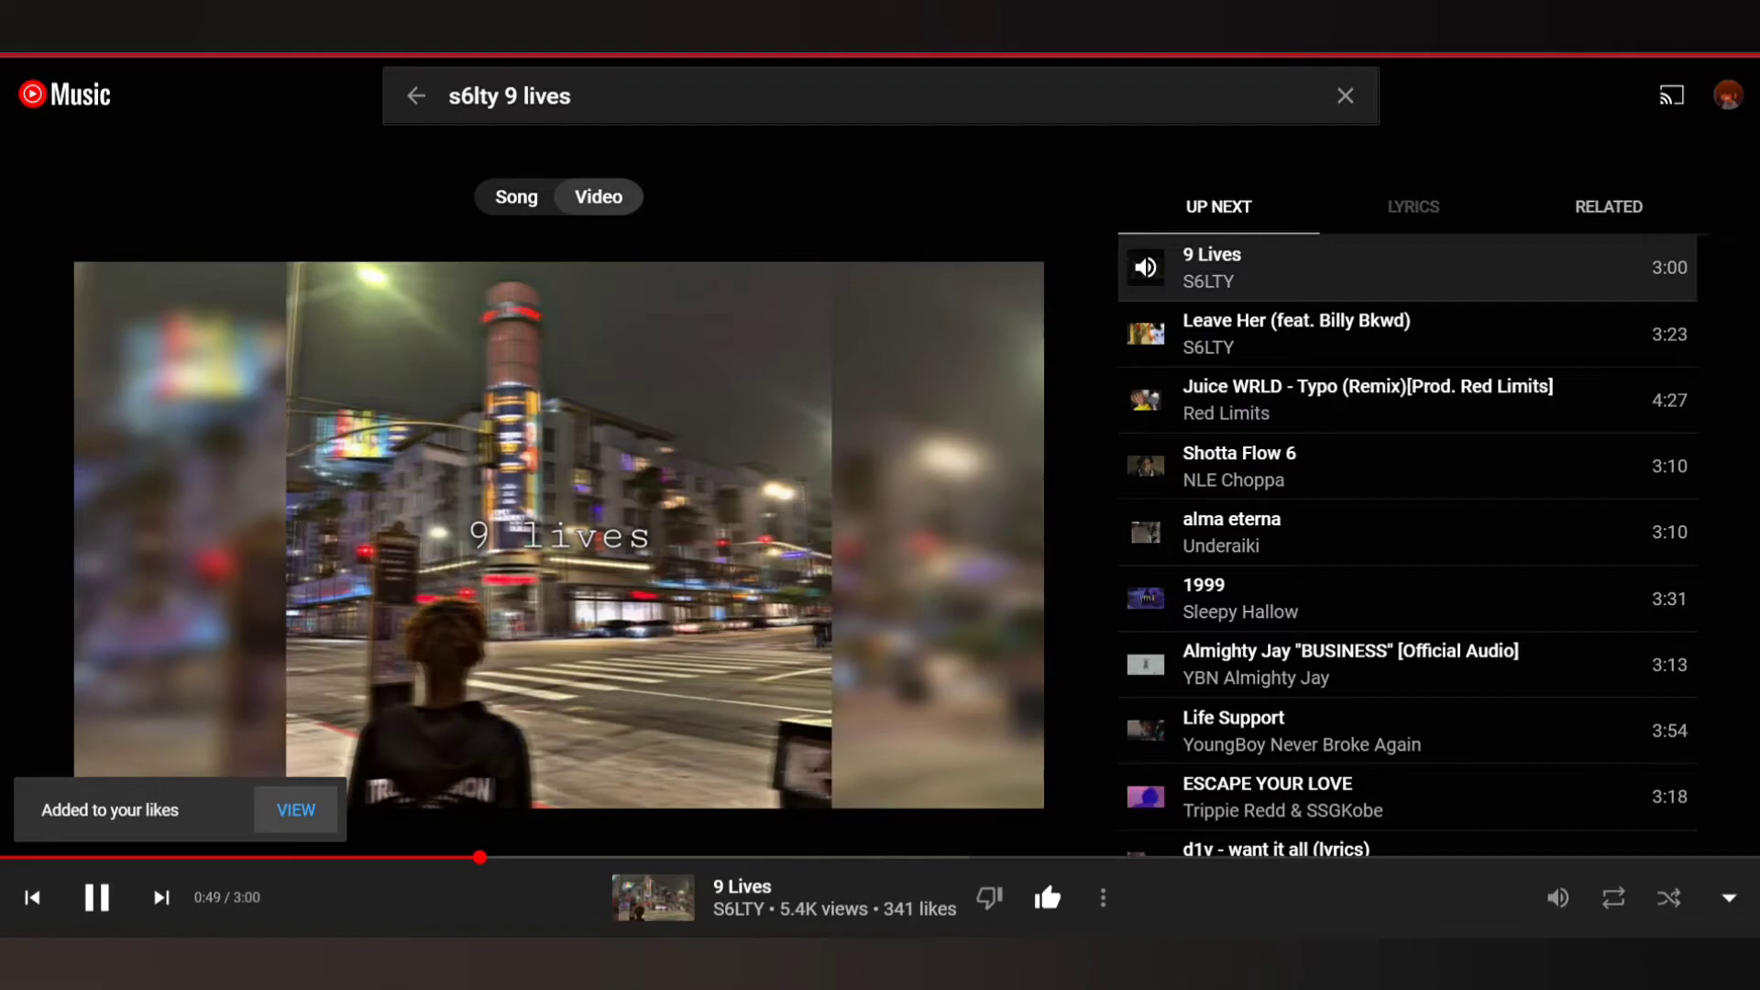
key(space)
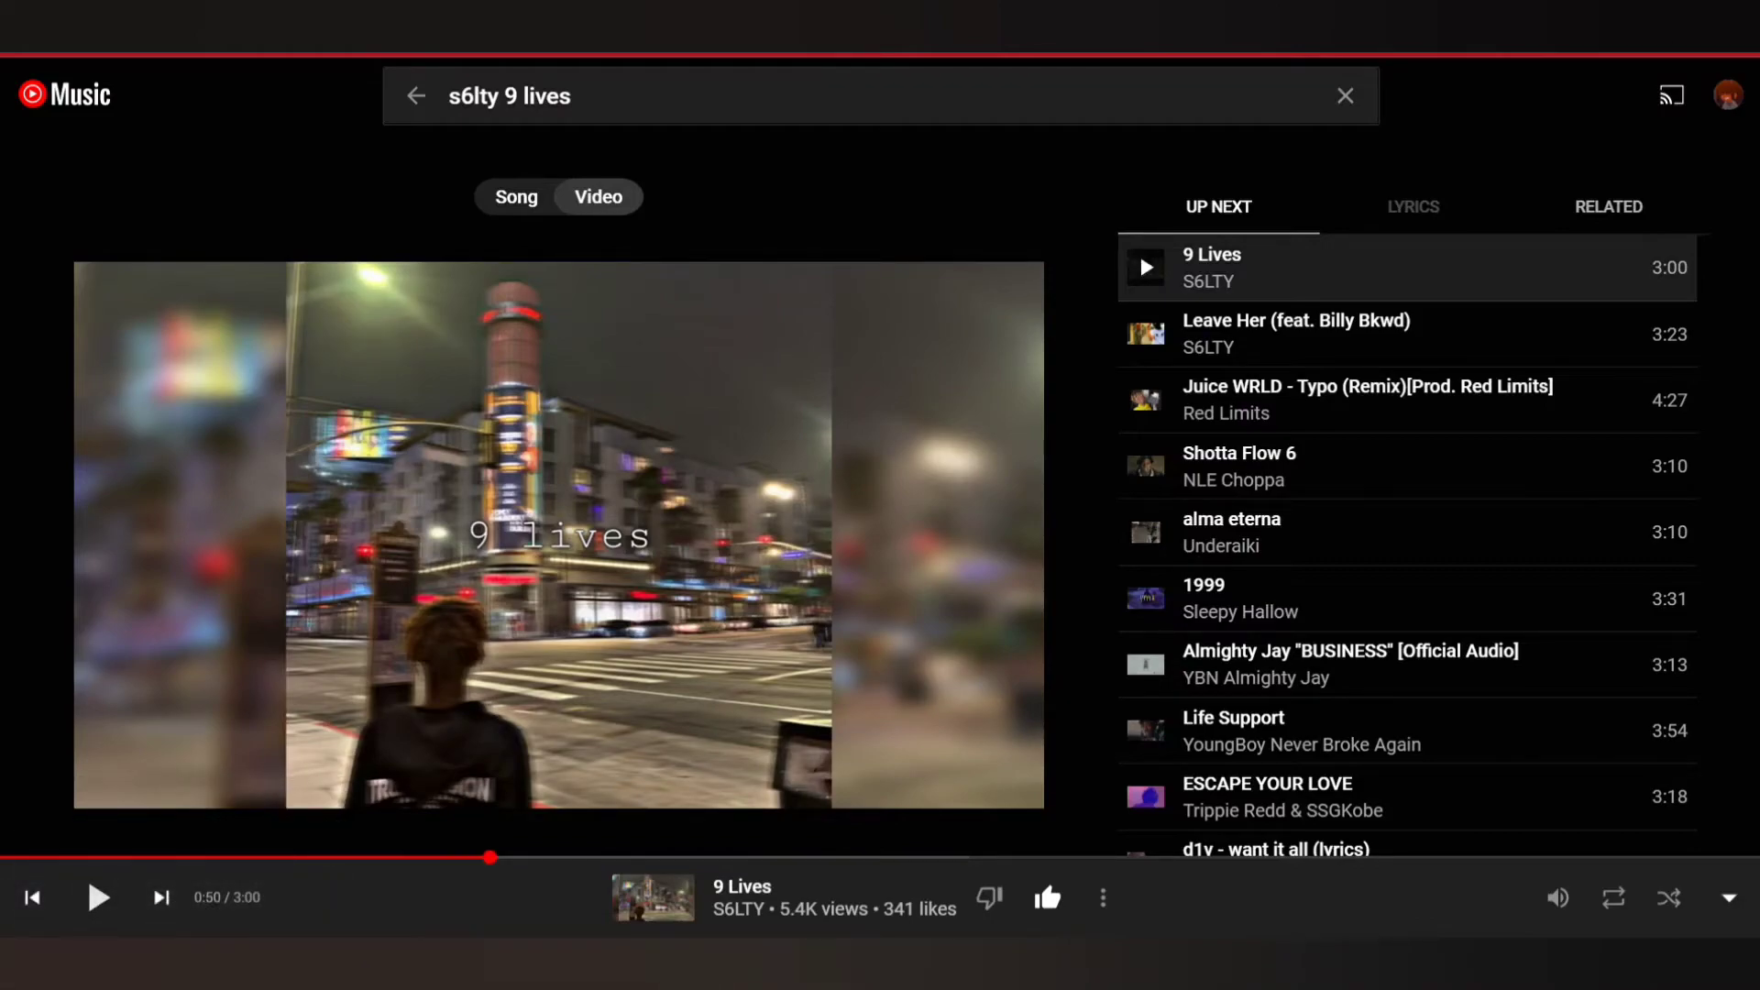
key(space)
key(space)
key(space)
key(space)
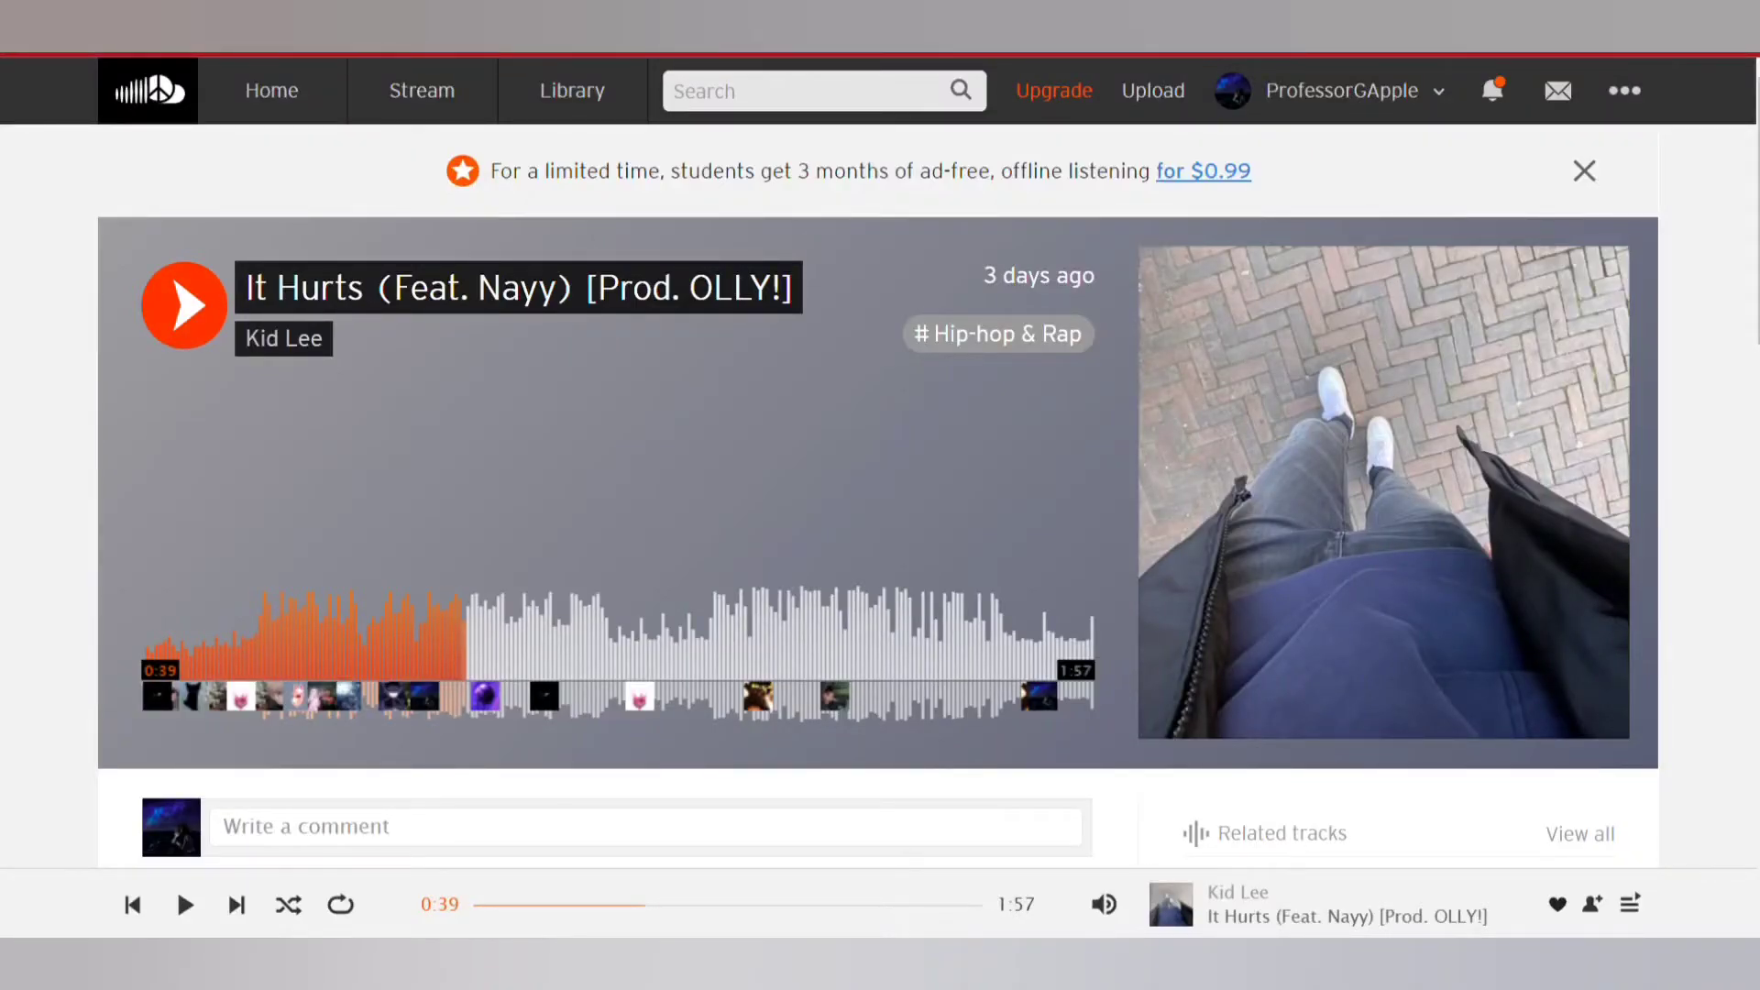
Step: Resume 'It Hurts' from 0:39 and pause it at 0:41
key(space)
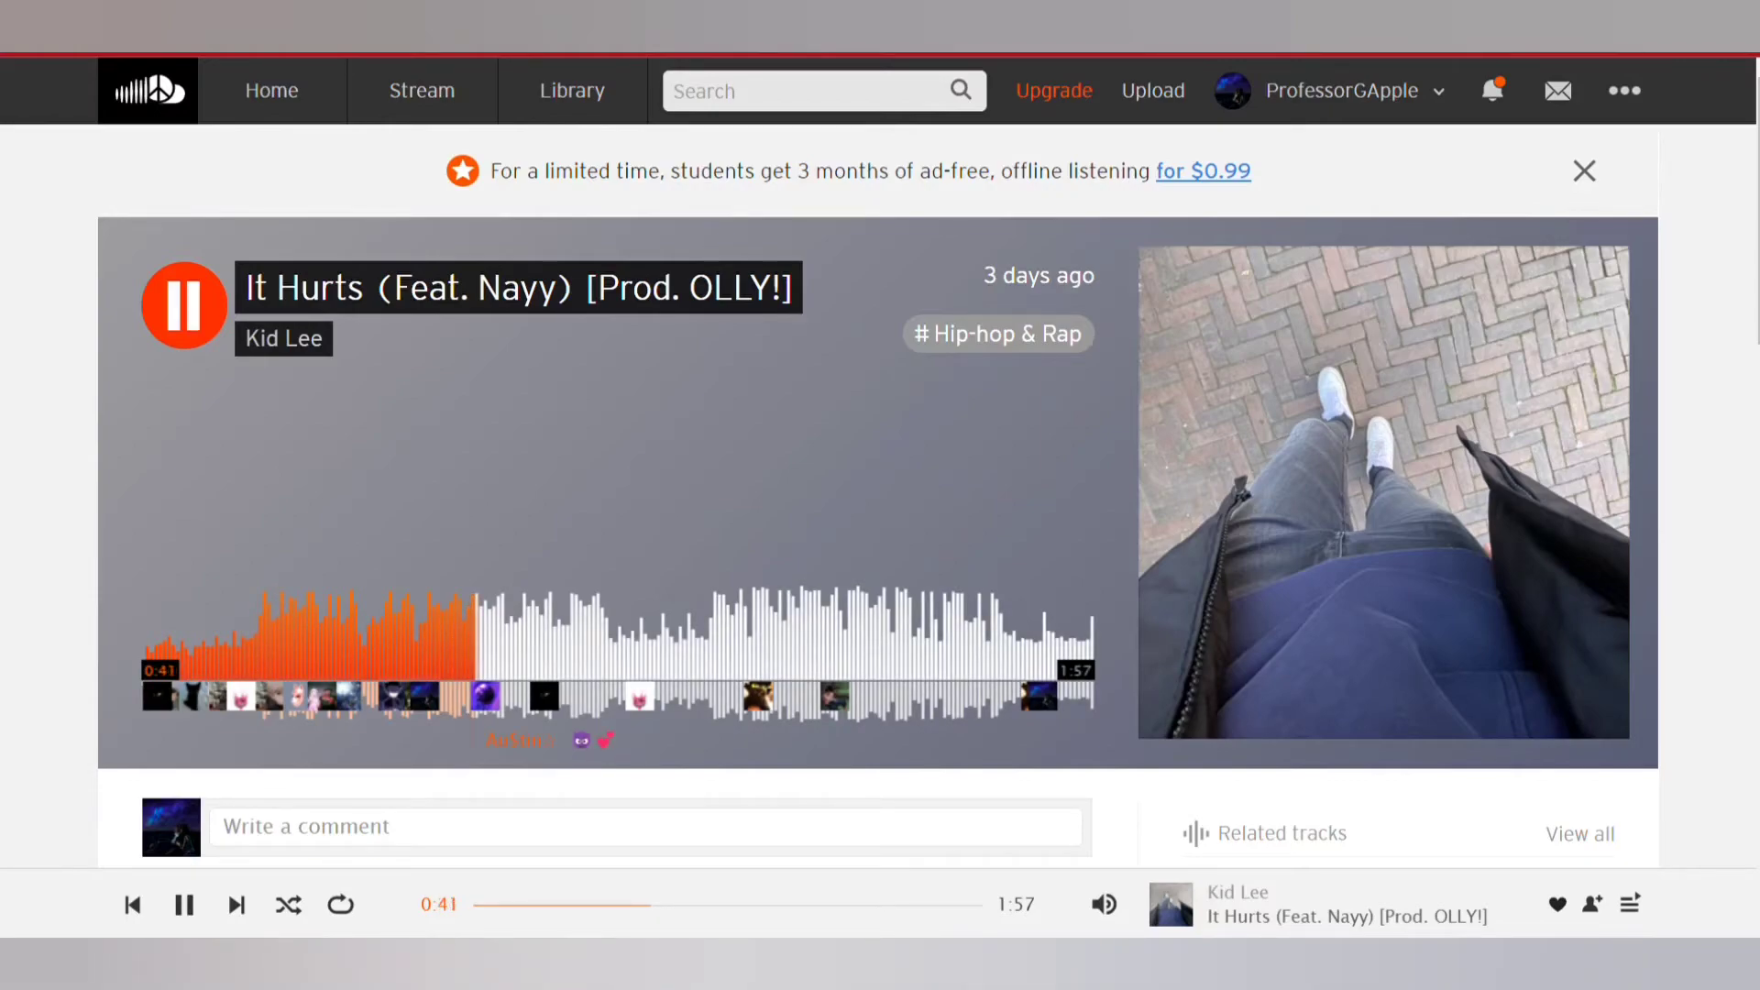
key(space)
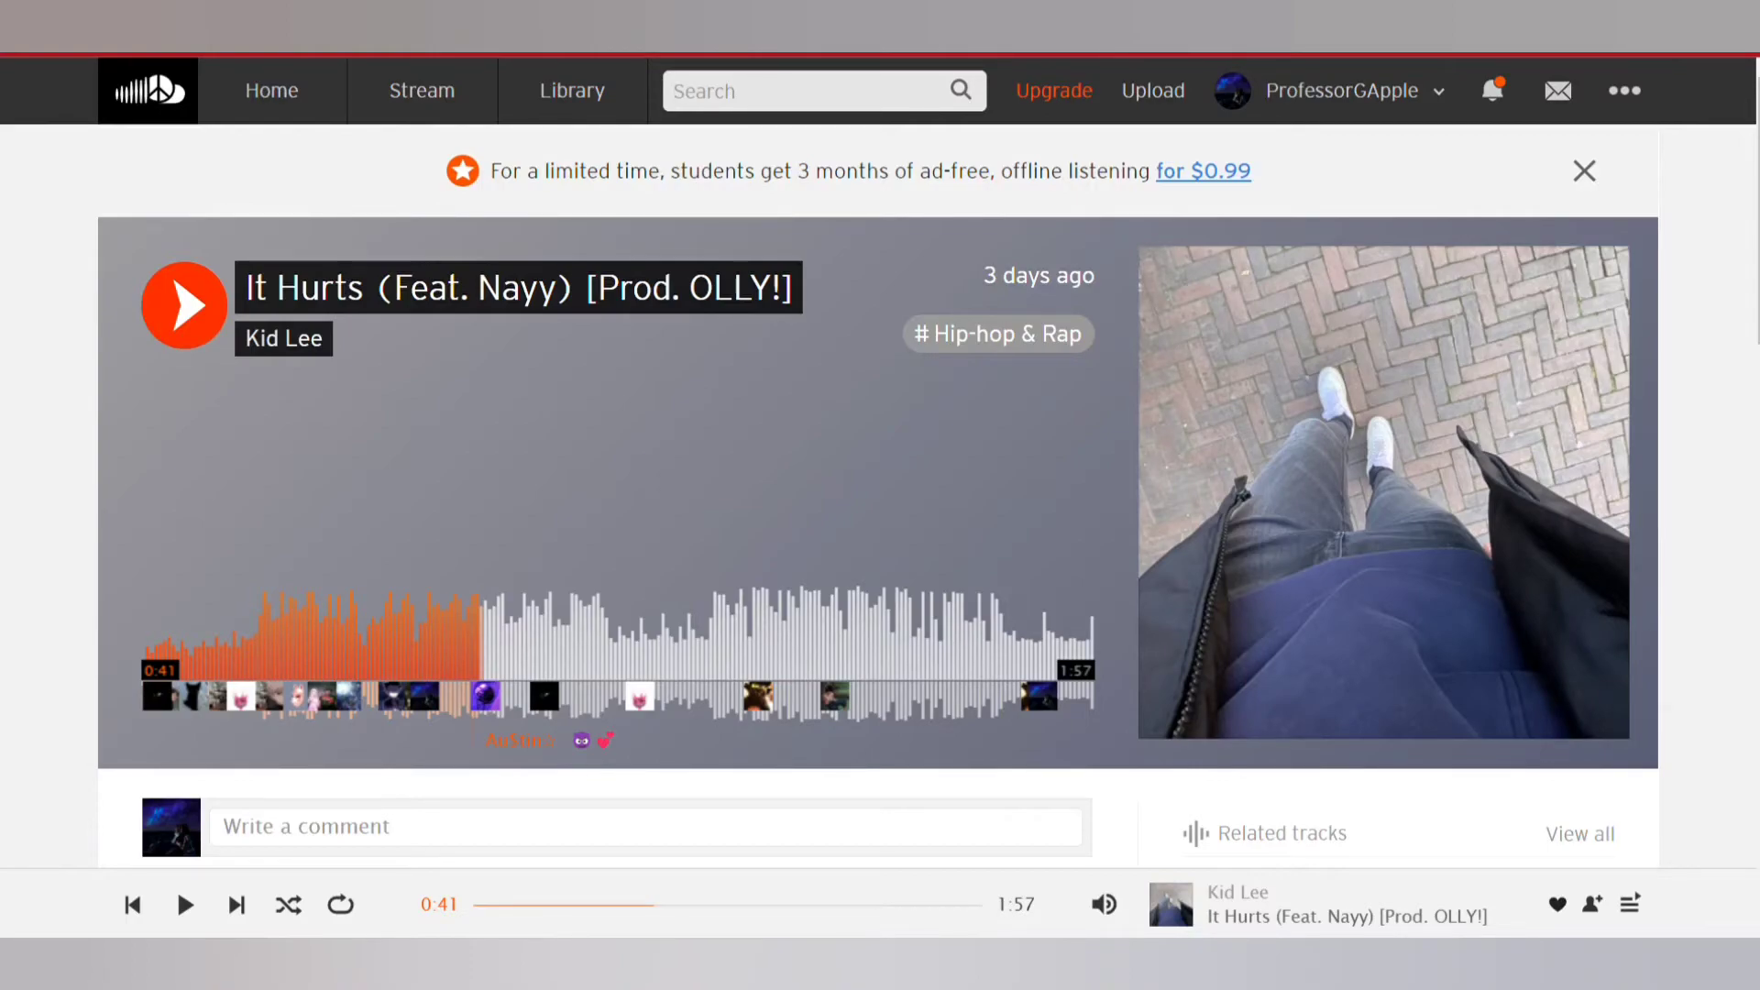
scroll(880, 496, down, 2)
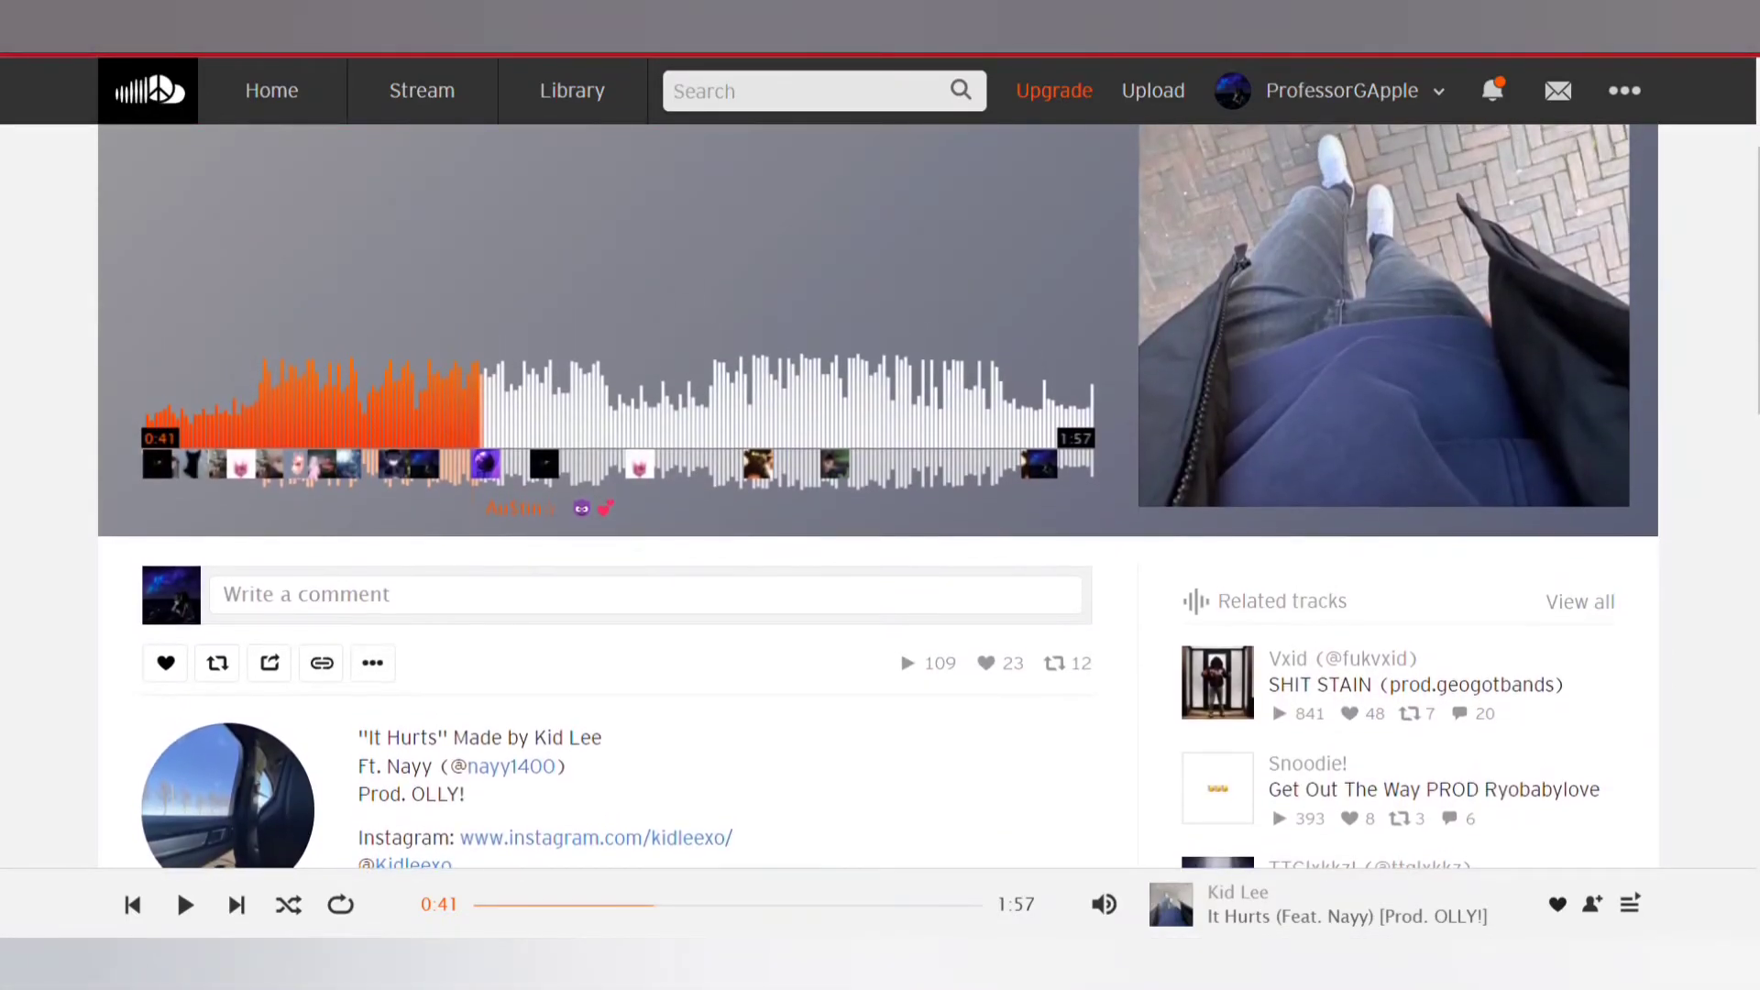
scroll(880, 495, up, 2)
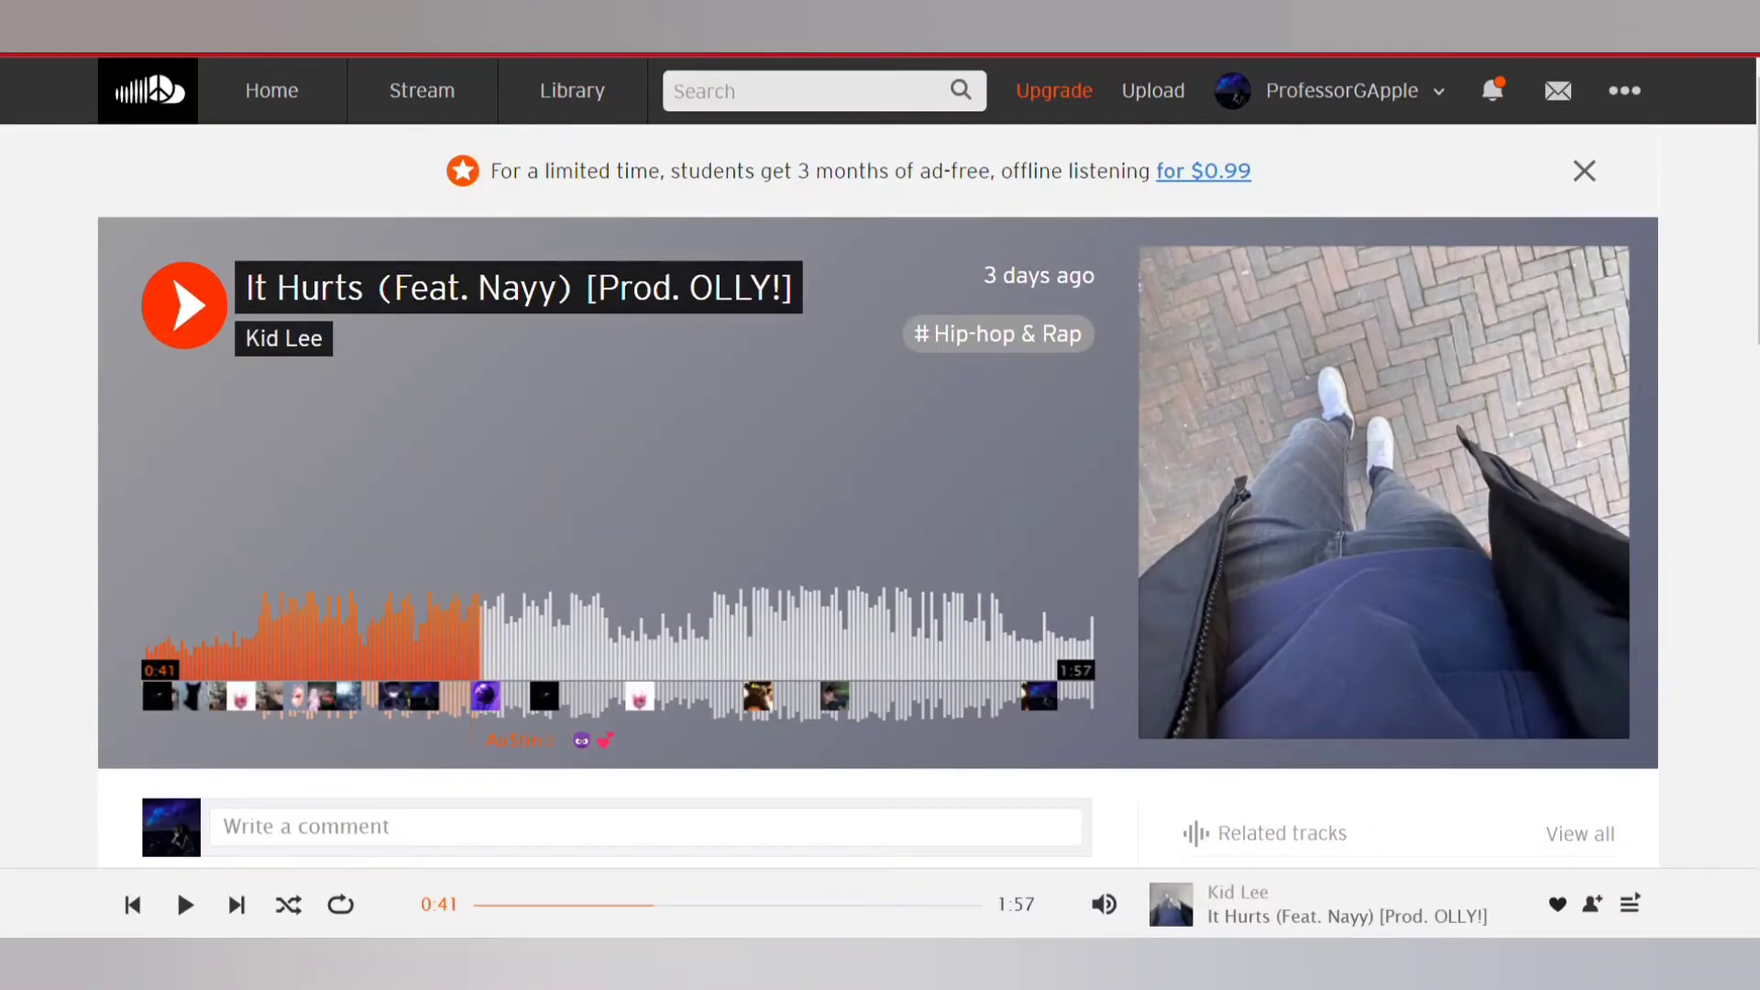